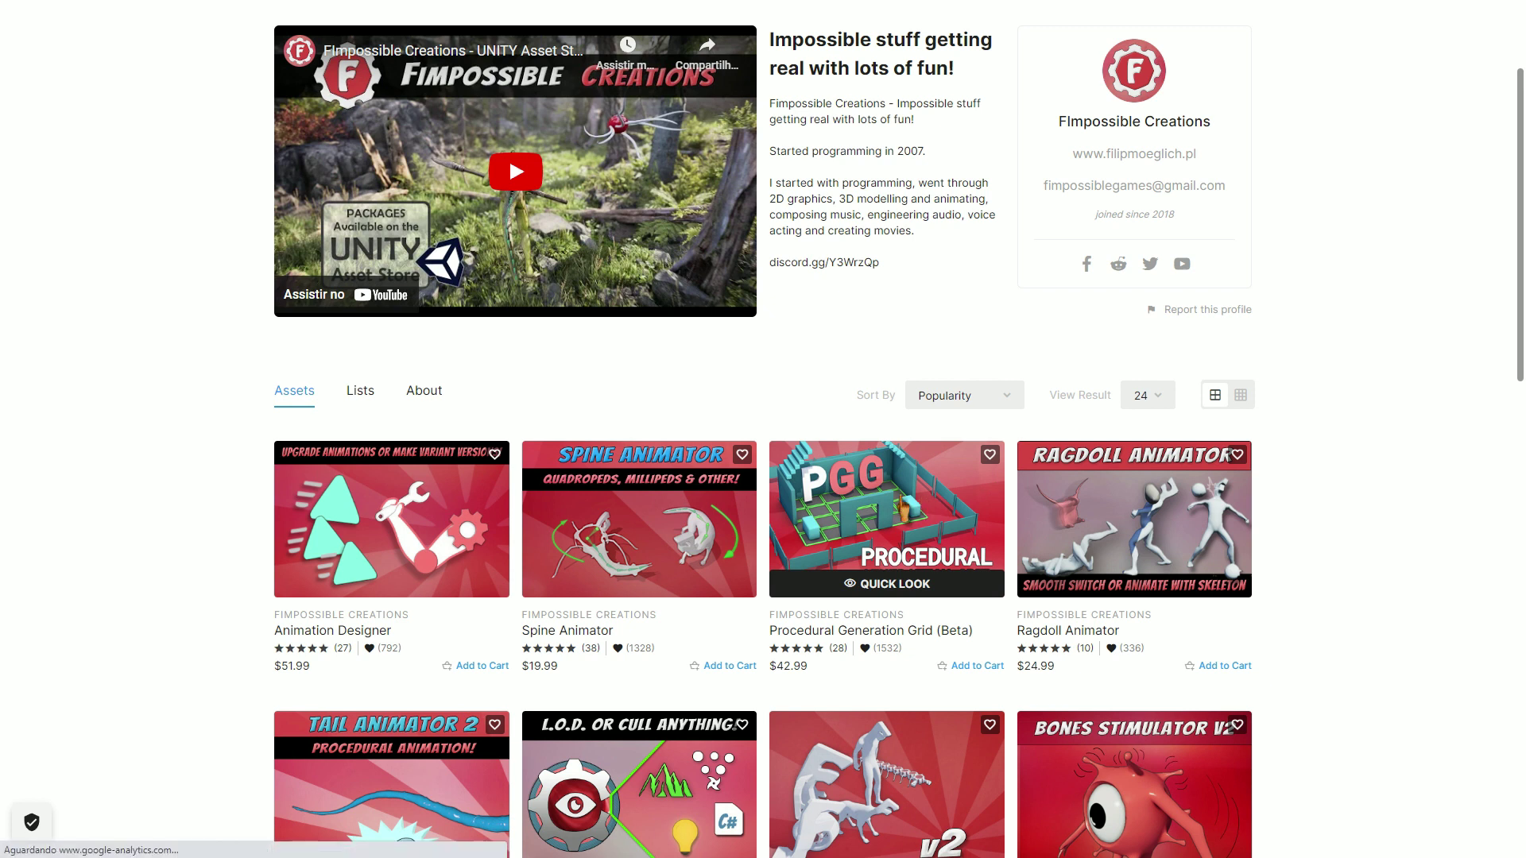
# Step: Open the Procedural Generation Grid (Beta) asset card from Fimpossible Creations' asset list
pyautogui.click(903, 507)
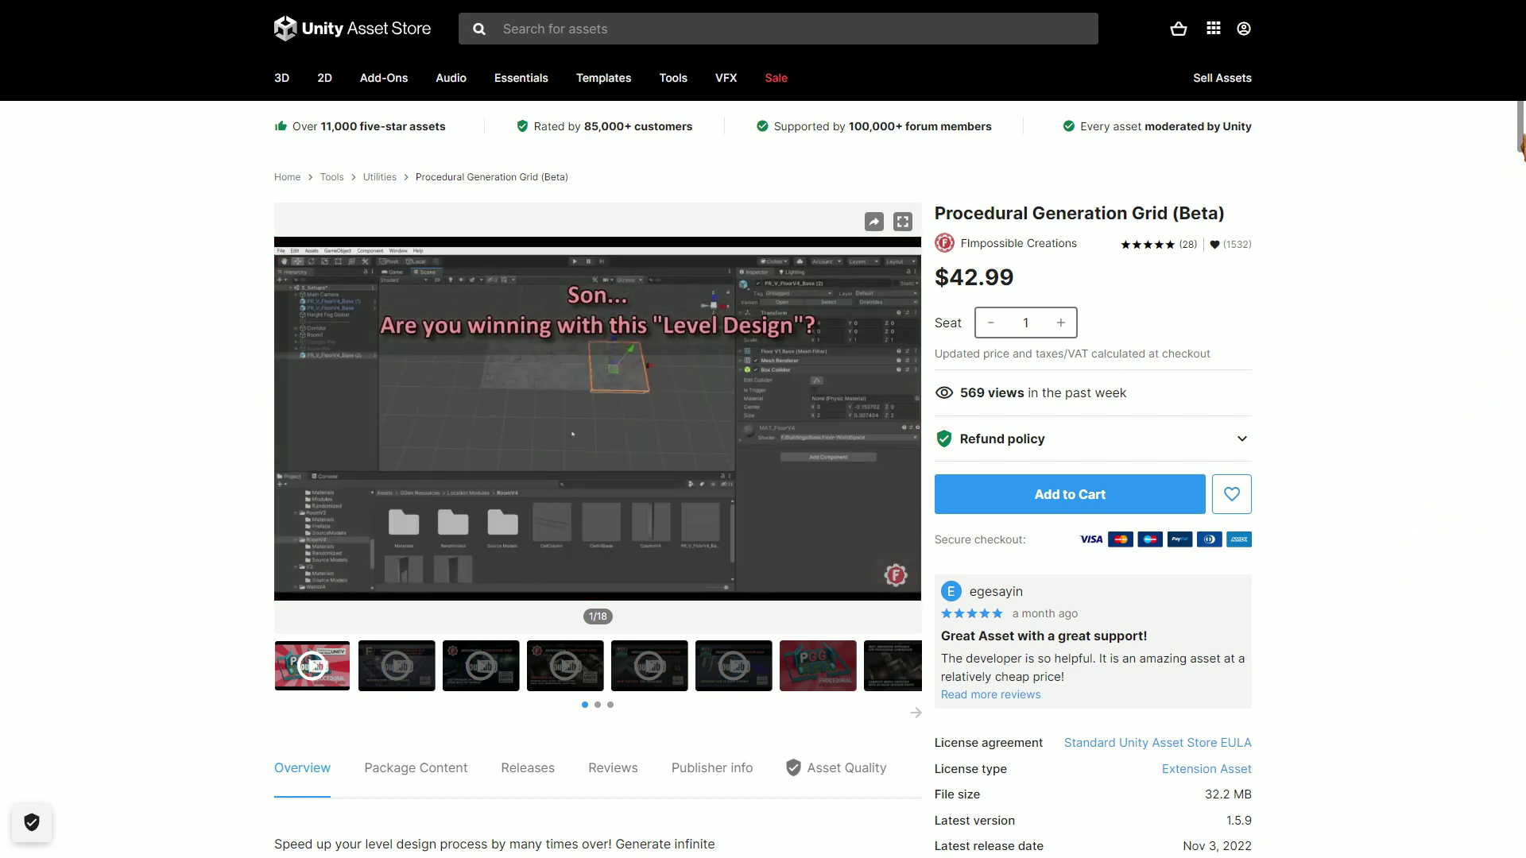
# Step: Scroll the Procedural Generation Grid page down past the video gallery toward the Description
pyautogui.moveTo(1522, 148); pyautogui.dragTo(1519, 486)
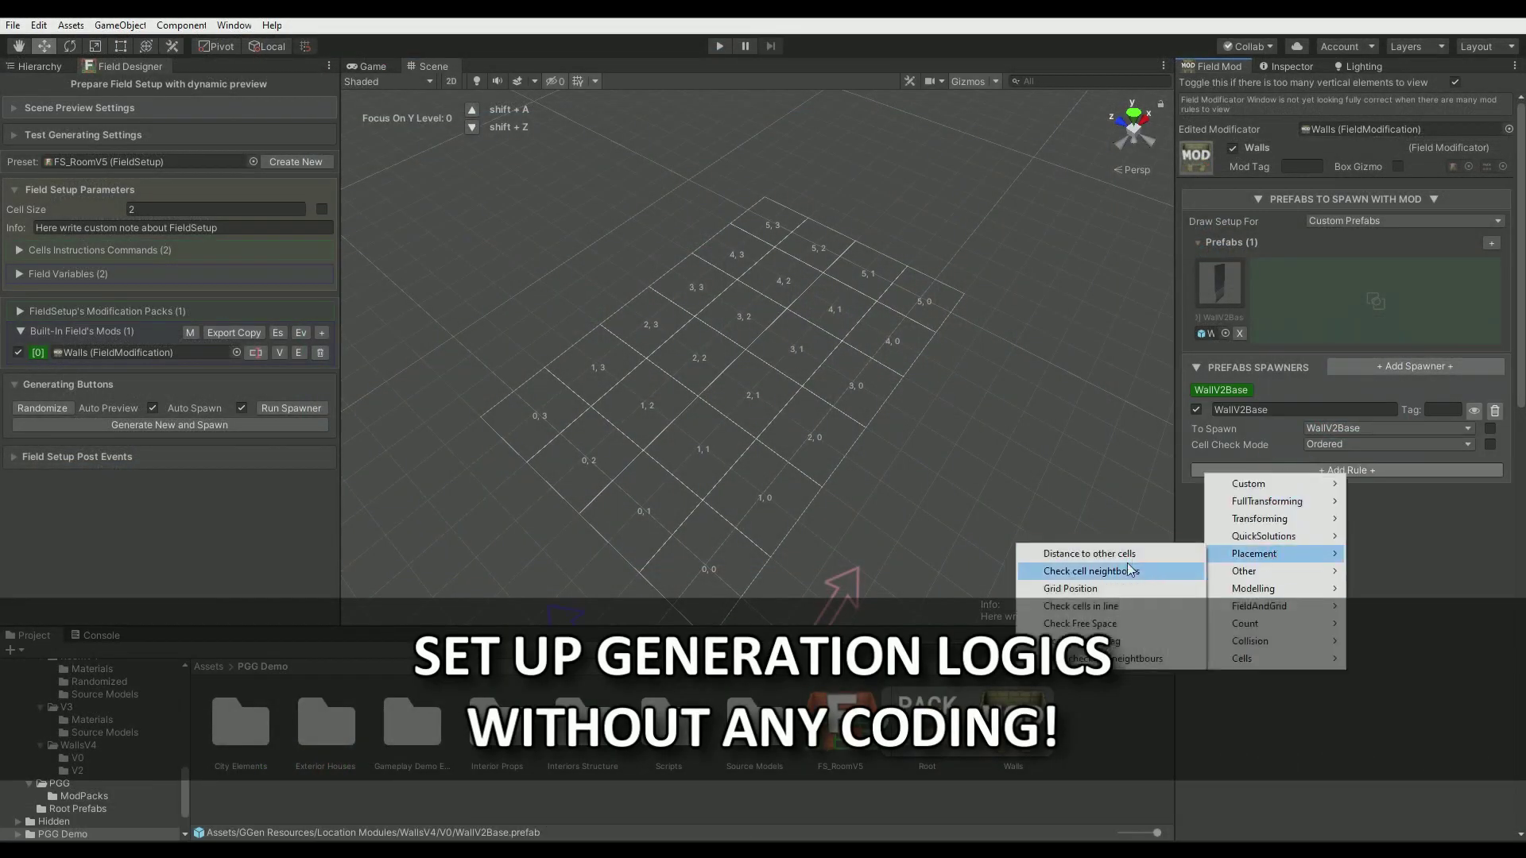
# Step: Add a Check cell neighbours placement rule to the wall spawner, then drag the pipe's end point to reshape it
pyautogui.click(1129, 570)
pyautogui.click(1209, 627)
pyautogui.moveTo(1290, 676)
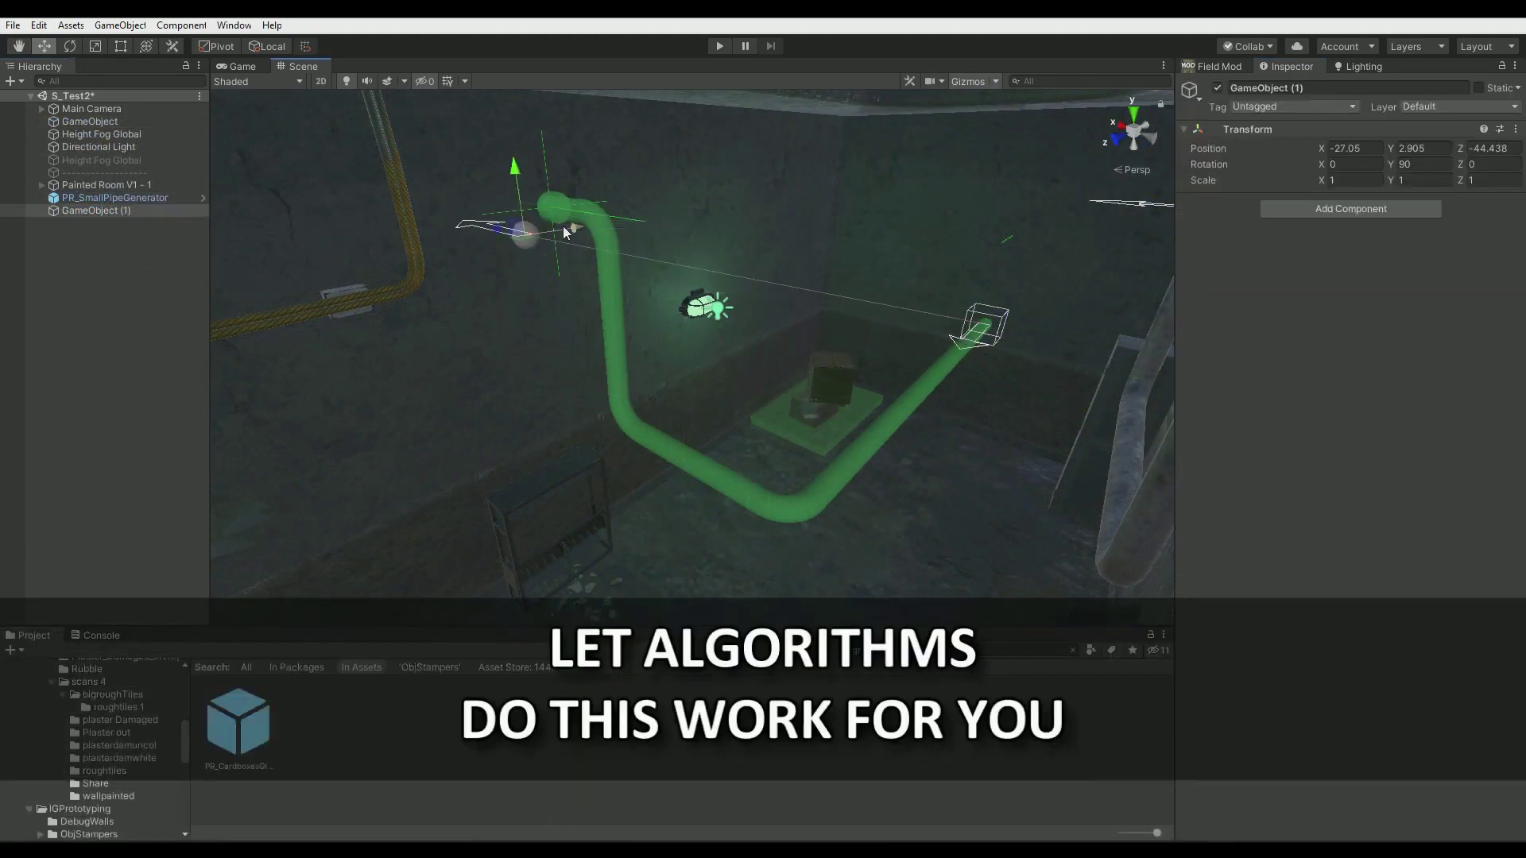
pyautogui.moveTo(566, 226); pyautogui.dragTo(794, 210)
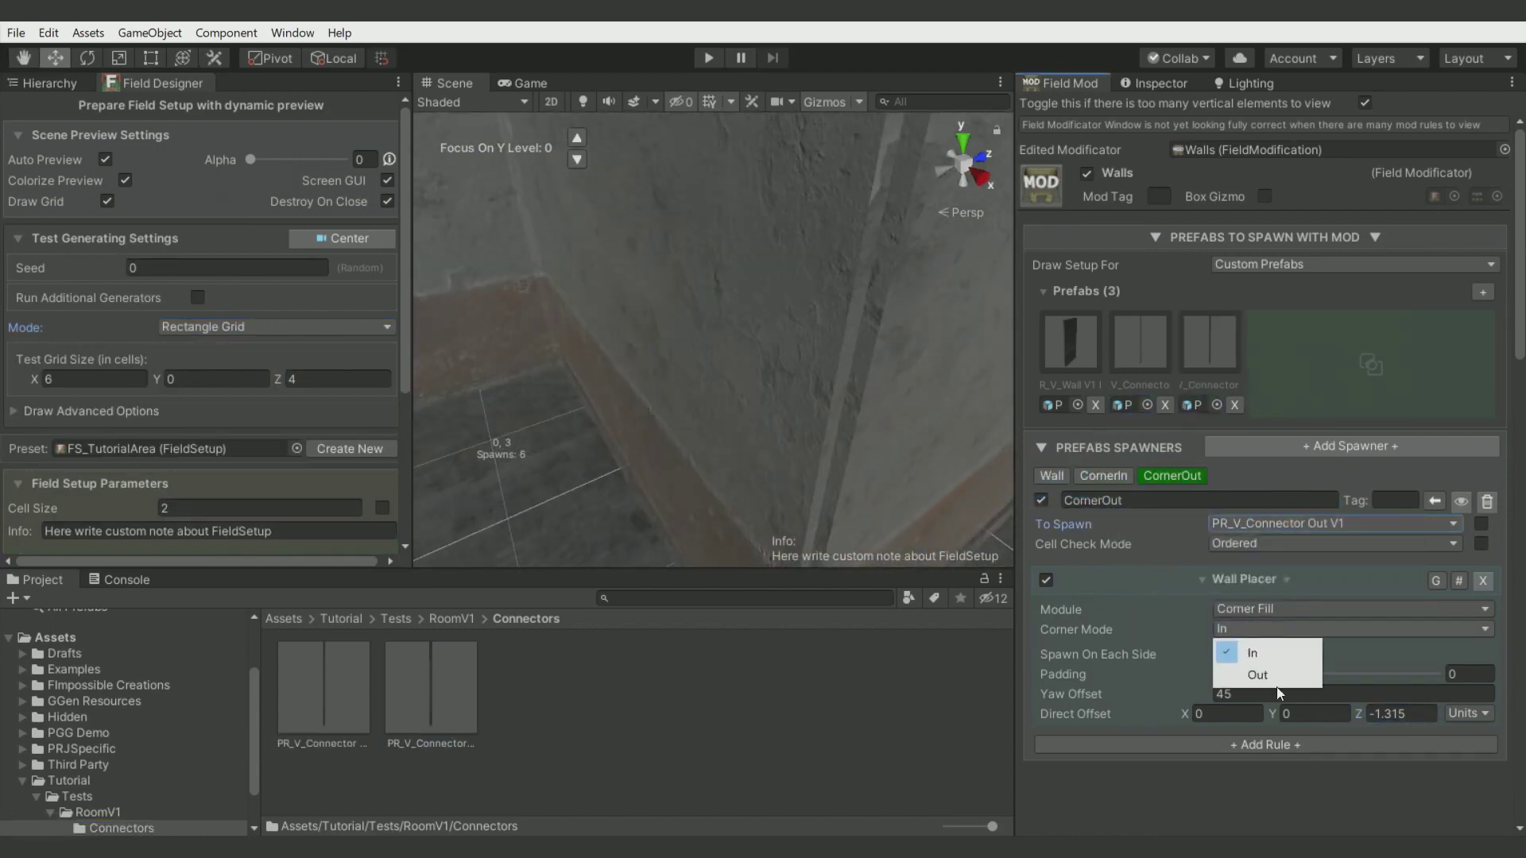
# Step: Set Corner Mode to Out and duplicate the Walls mod as 'Damaged Walls'
pyautogui.click(1263, 677)
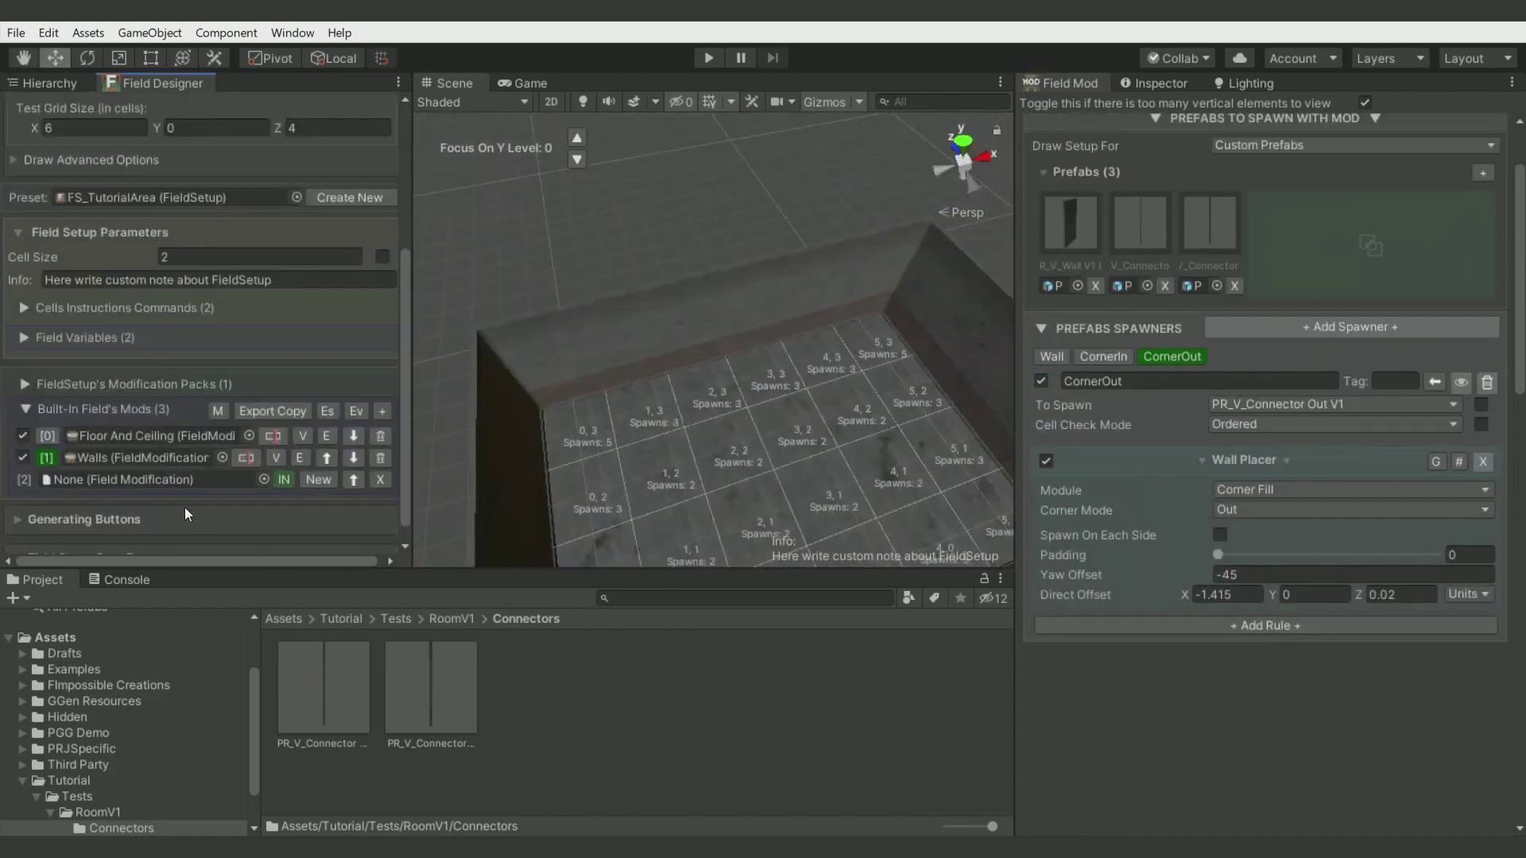
pyautogui.click(282, 480)
pyautogui.write('Damaged Walls')
pyautogui.press('Return')
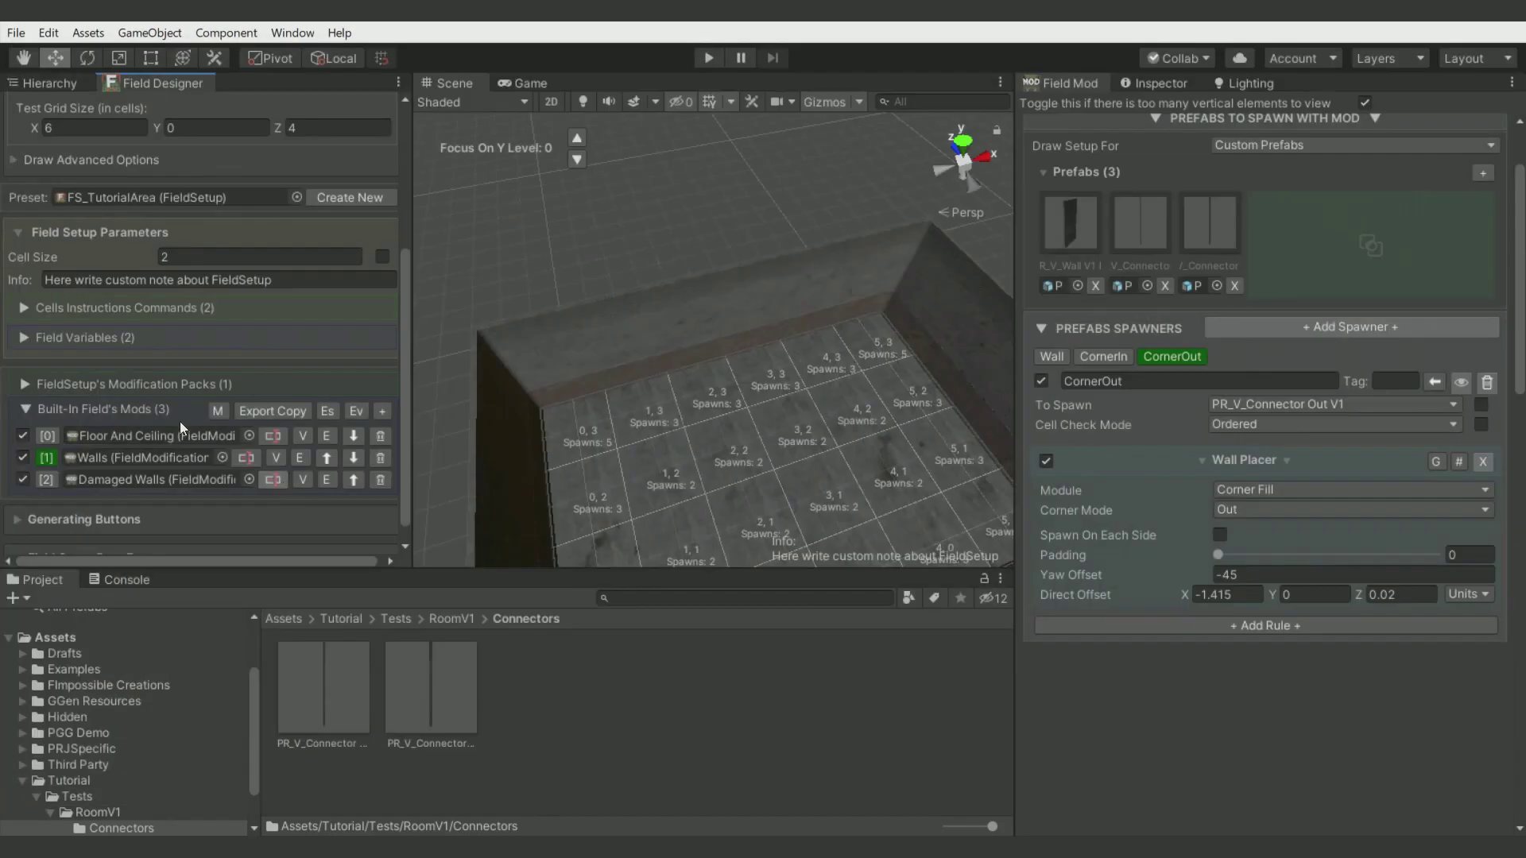
# Step: Add the damaged wall prefabs from the Randomized folder to the Damaged Walls mod
pyautogui.click(449, 621)
pyautogui.doubleClick(531, 701)
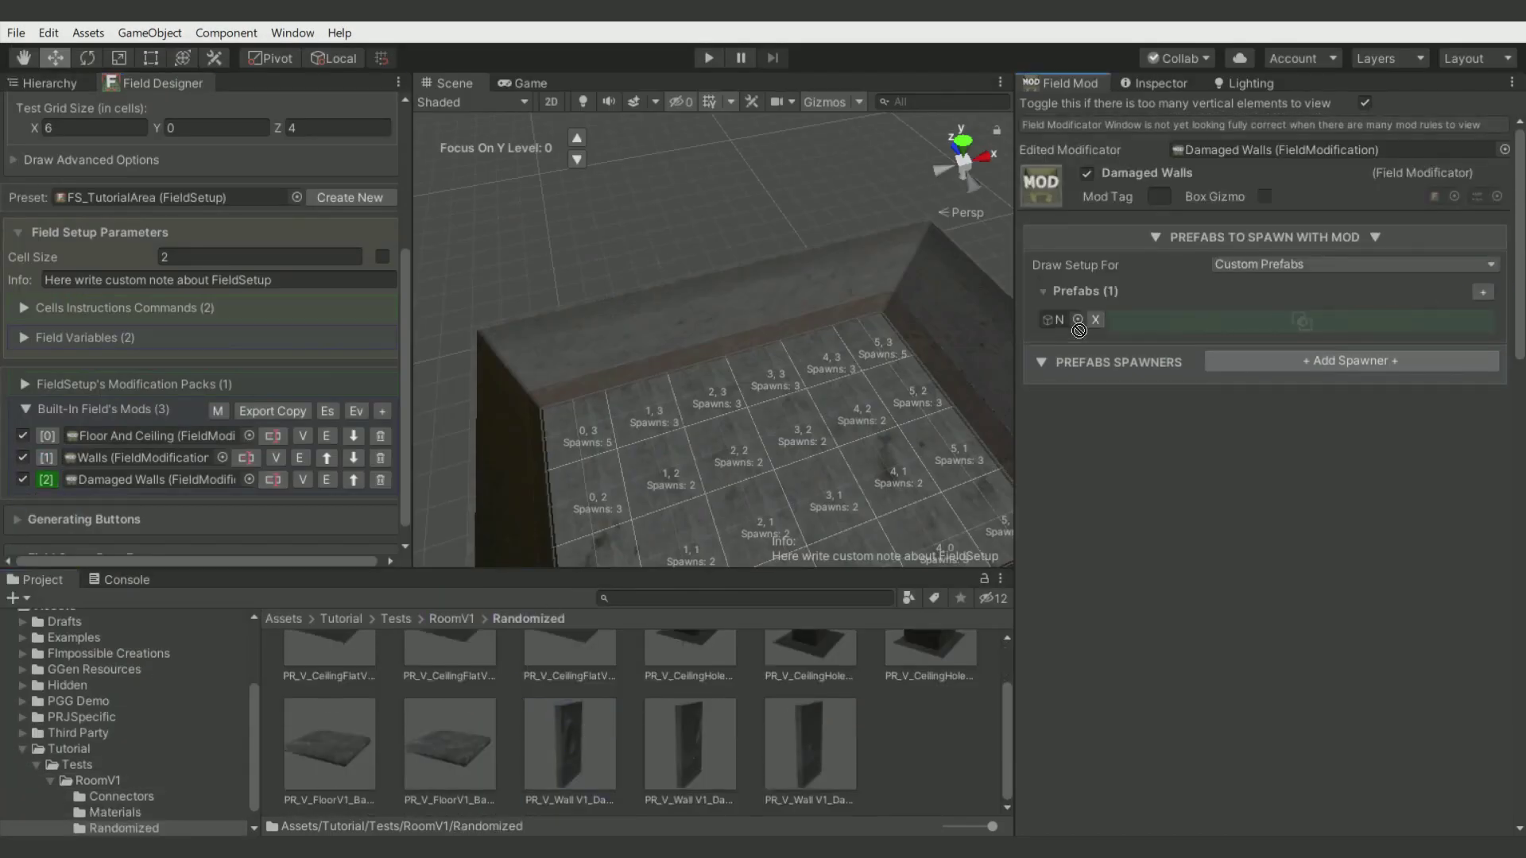
pyautogui.click(1156, 83)
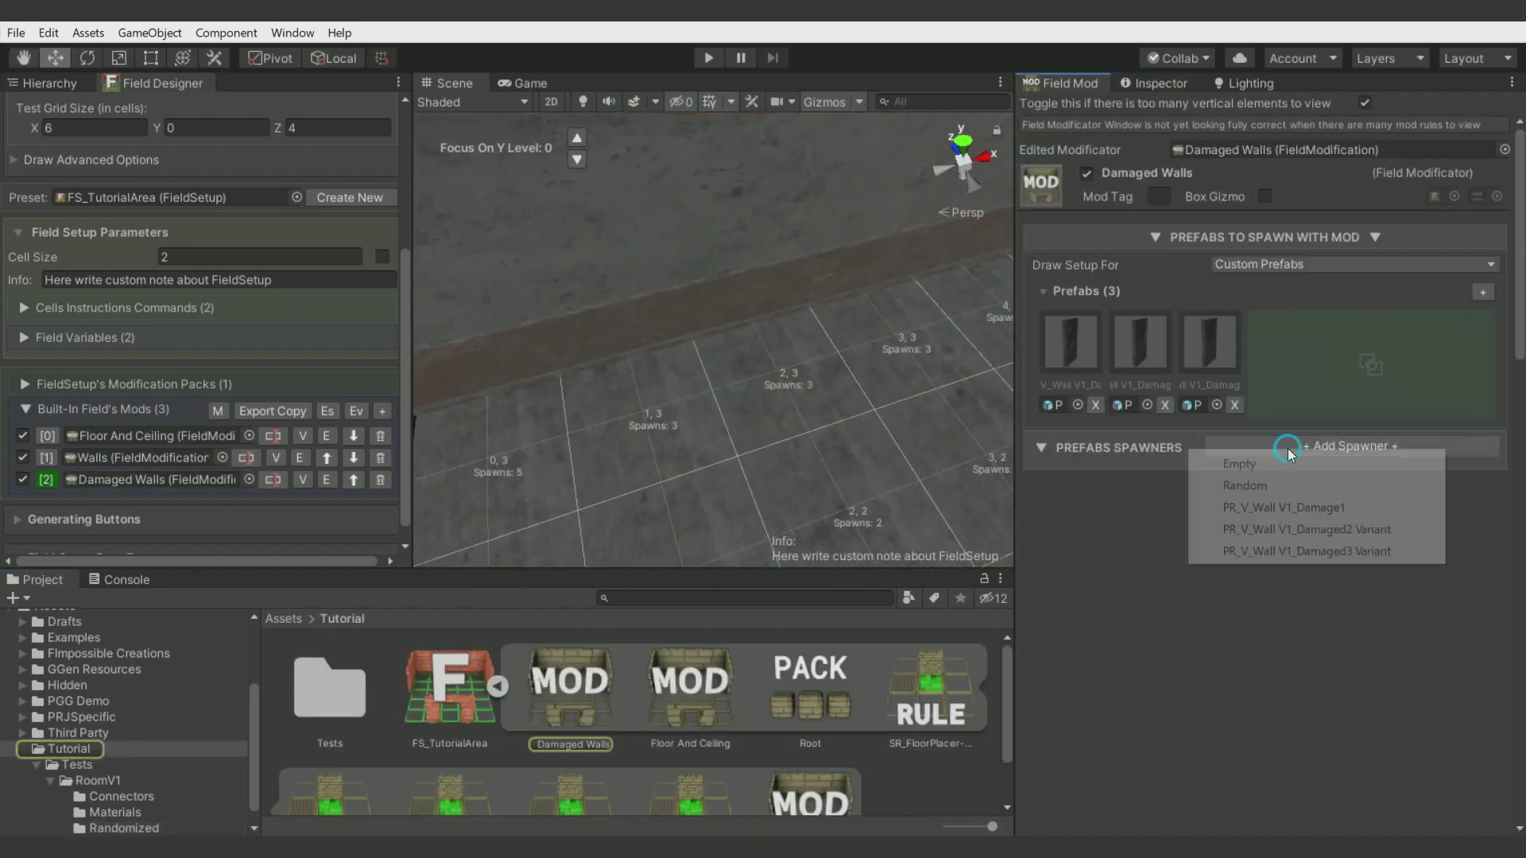
pyautogui.click(46, 458)
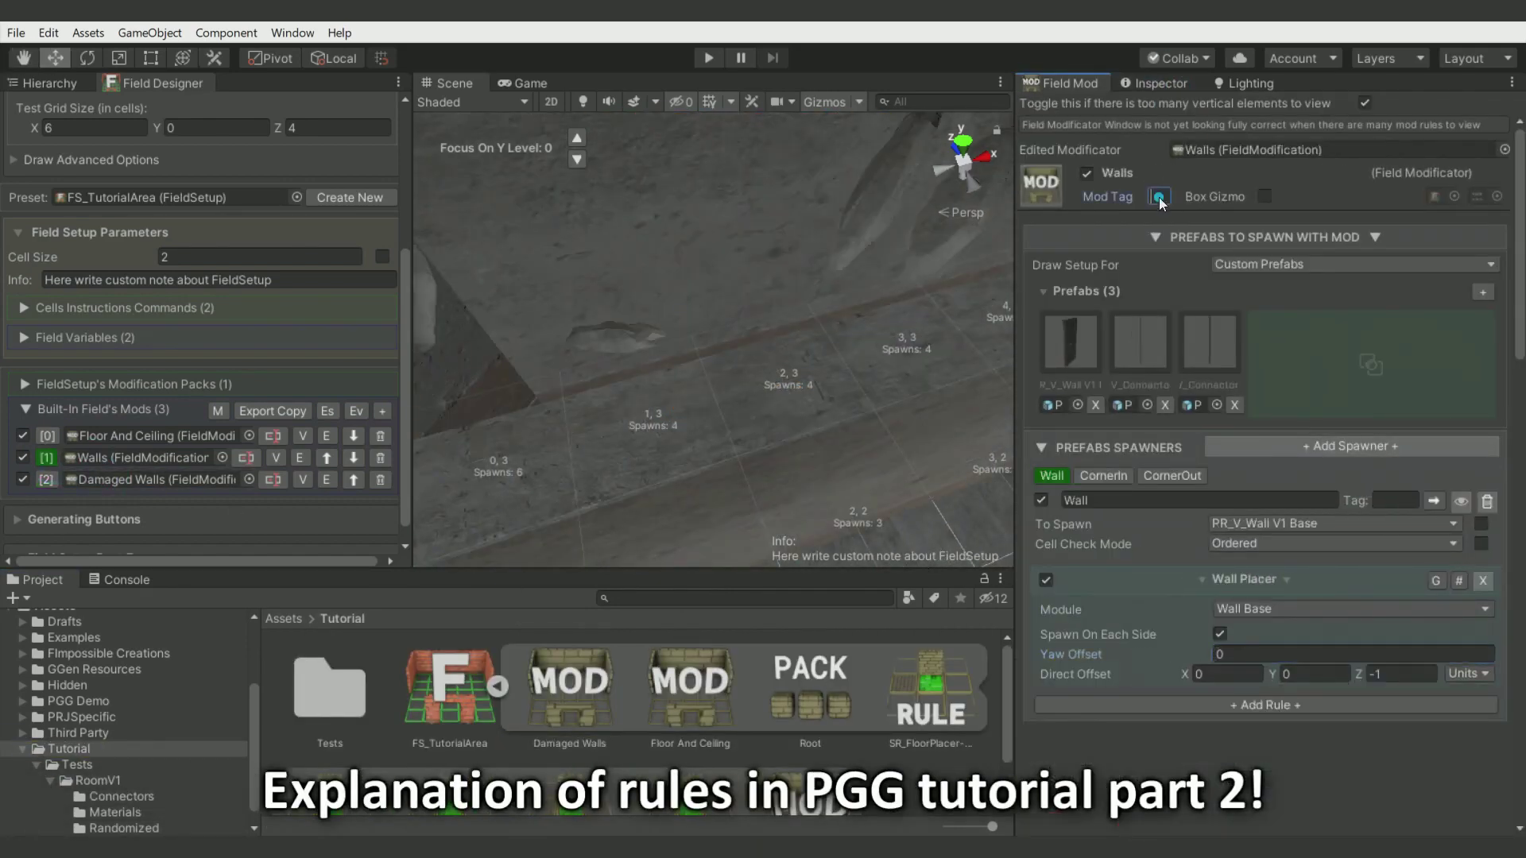
pyautogui.write('Wal')
pyautogui.click(46, 479)
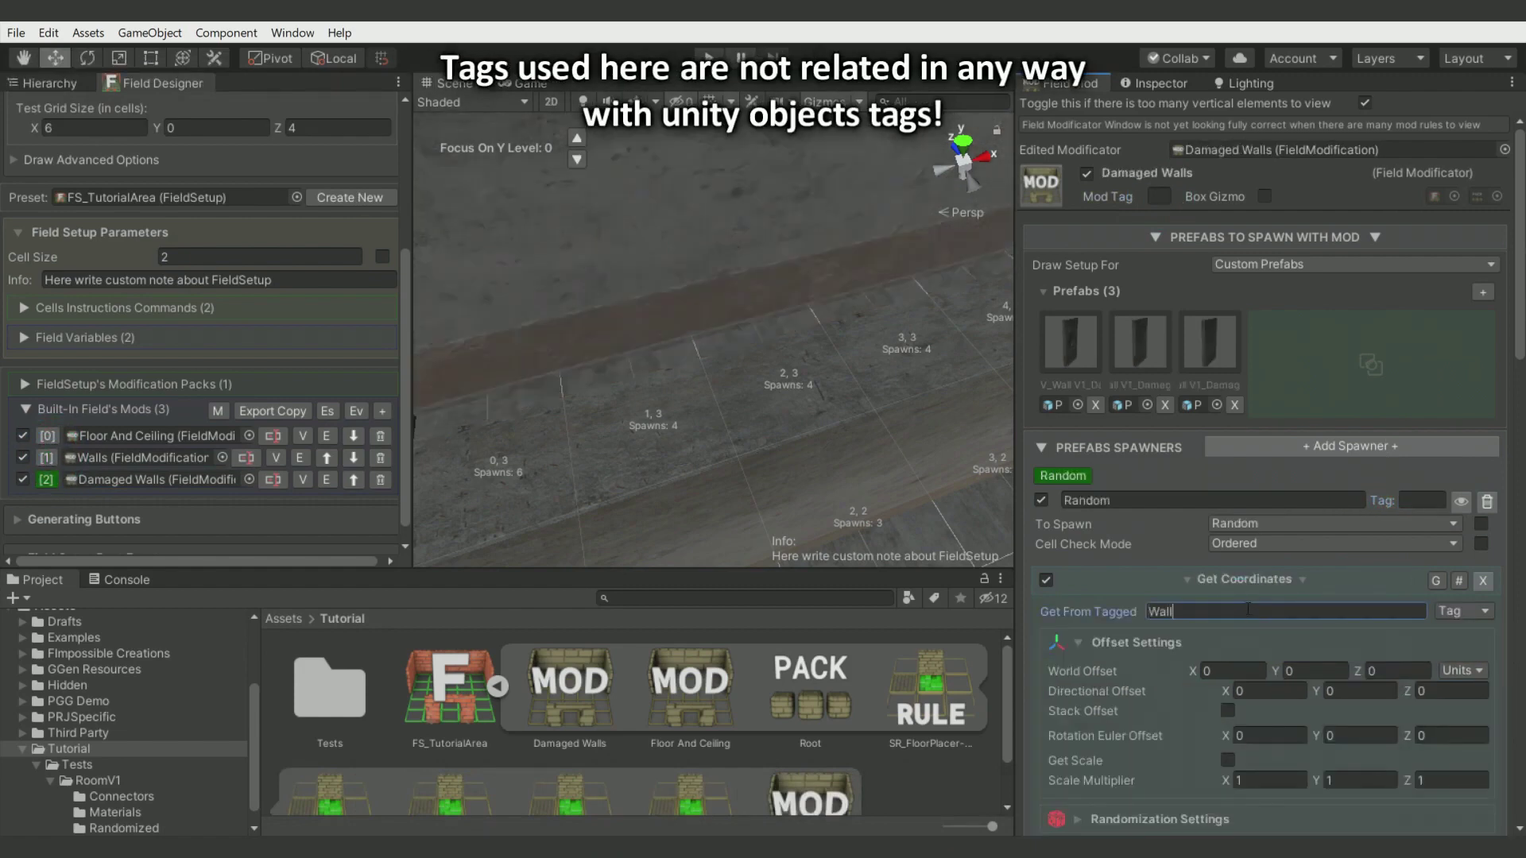
# Step: Add a Distance to other cells placement rule with tag 'Damaged2' and distance 2
pyautogui.scroll(-5, 1121, 671)
pyautogui.moveTo(715, 358)
pyautogui.keyDown('alt'); pyautogui.mouseDown()
pyautogui.moveTo(495, 374)
pyautogui.moveTo(716, 397)
pyautogui.mouseUp(); pyautogui.keyUp('alt')
pyautogui.scroll(5, 1175, 632)
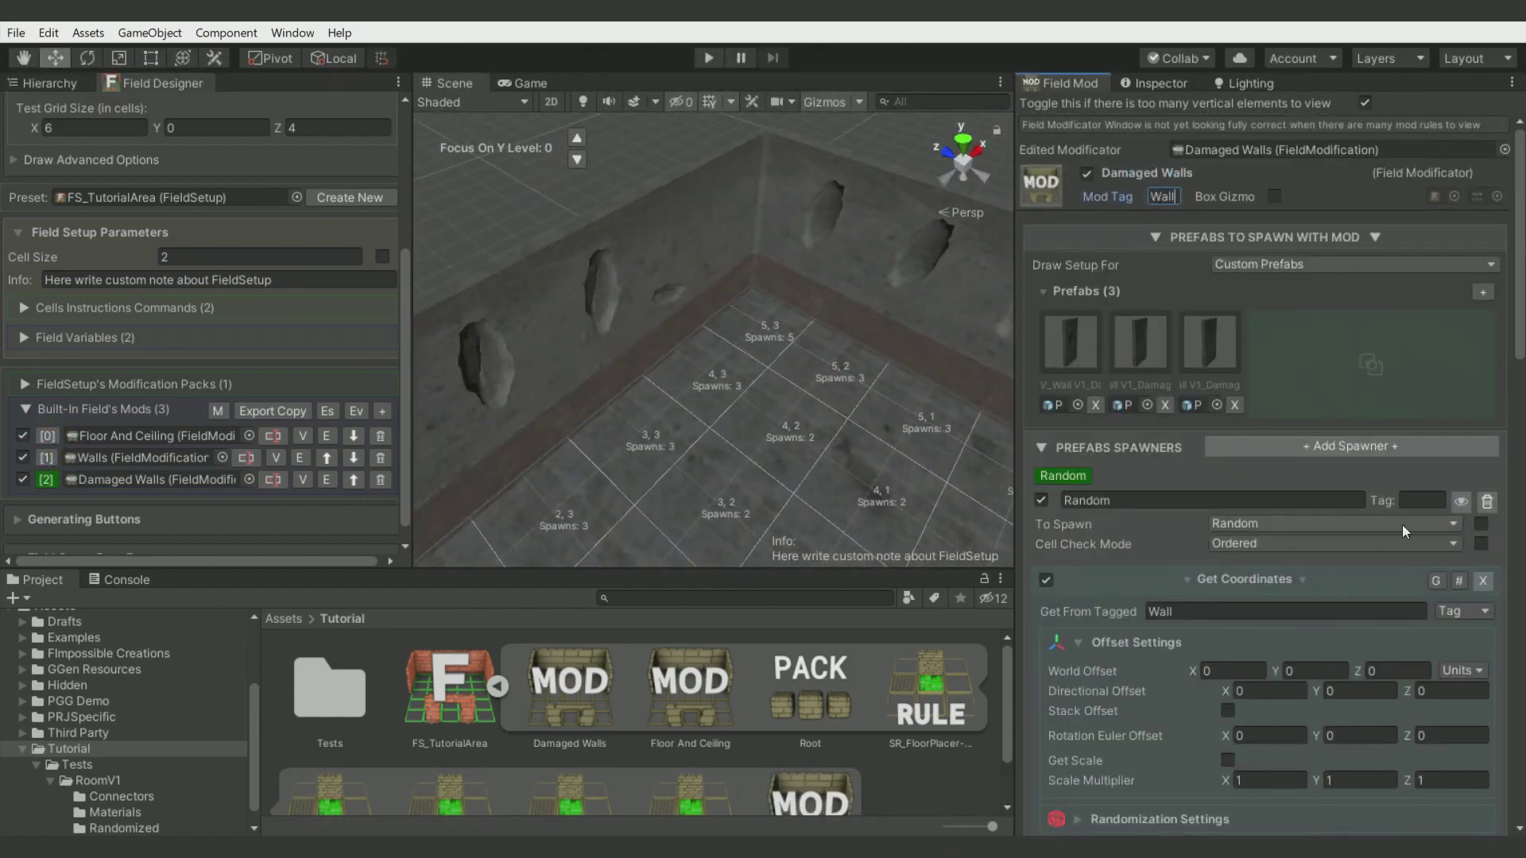
pyautogui.scroll(-8, 1450, 724)
pyautogui.click(1091, 559)
pyautogui.click(1175, 612)
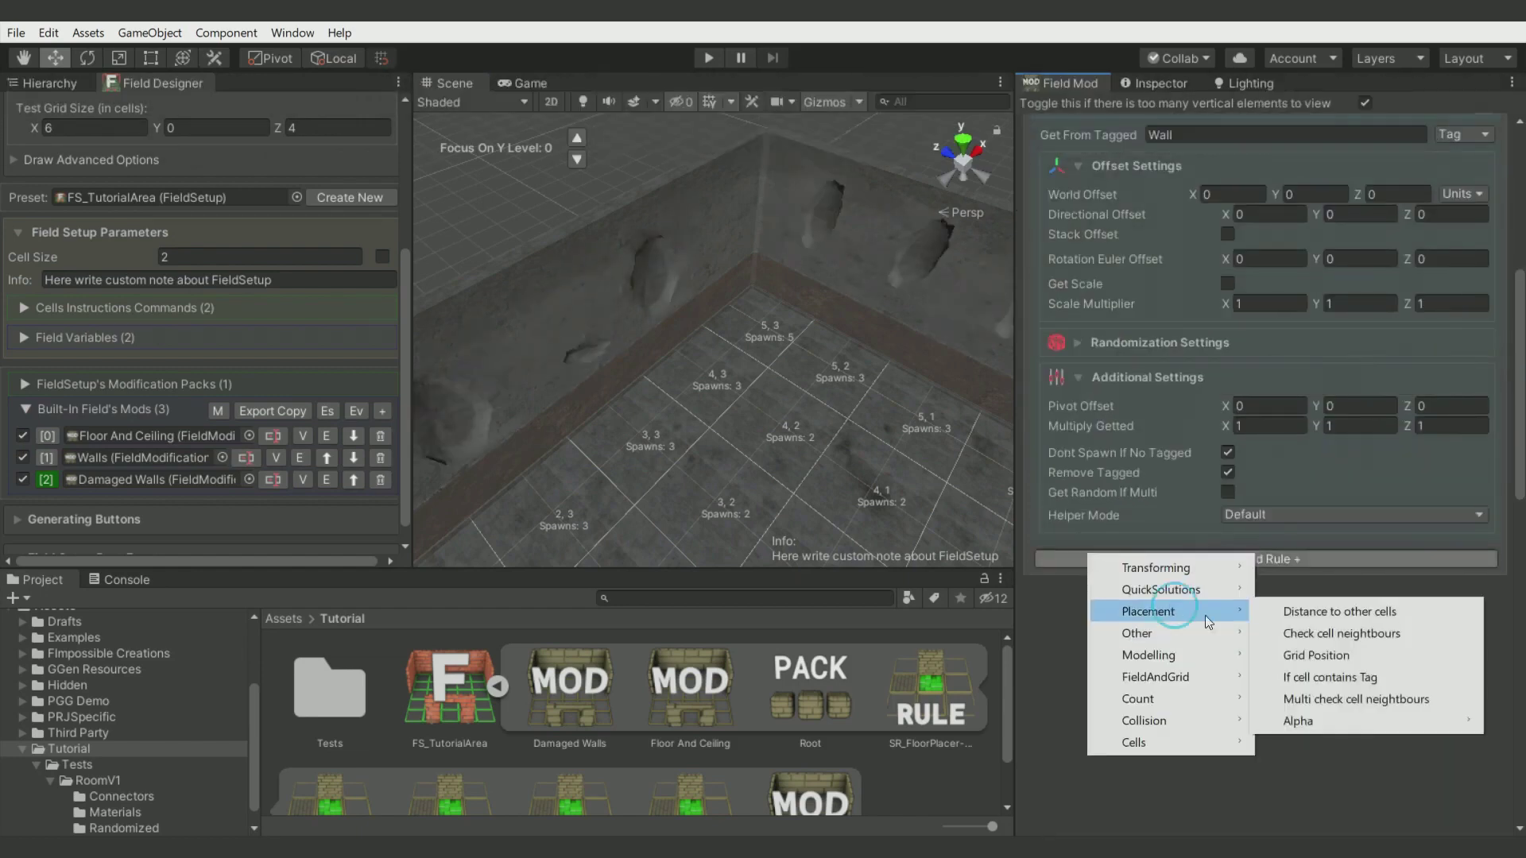
pyautogui.click(1339, 612)
pyautogui.click(1300, 631)
pyautogui.write('Damaged2')
pyautogui.keyDown('alt'); pyautogui.moveTo(699, 373); pyautogui.dragTo(772, 376); pyautogui.keyUp('alt')
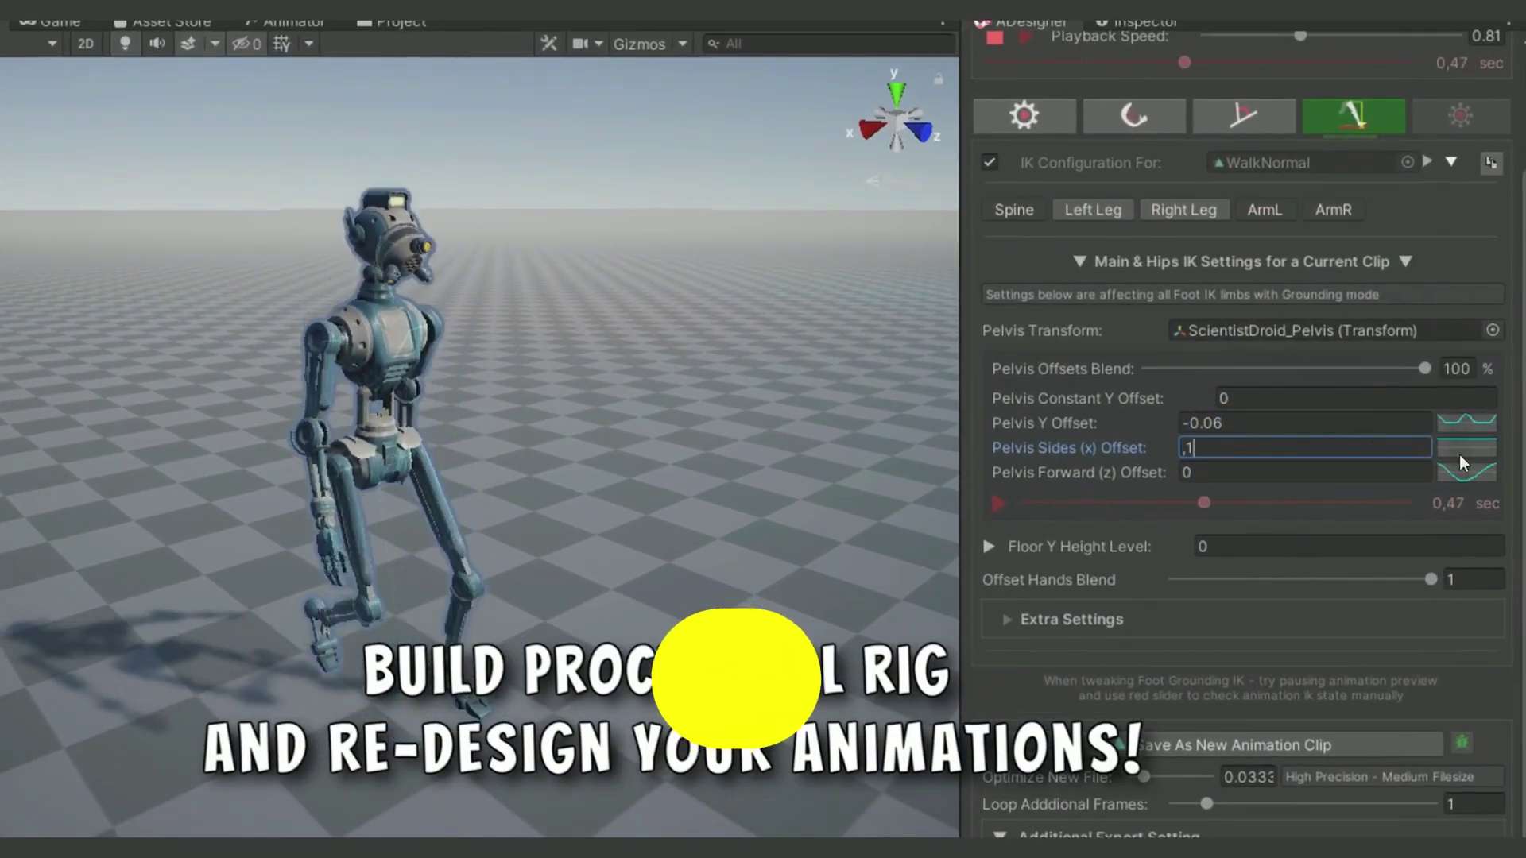
# Step: Pull the Pelvis Sides (x) Offset curve's middle key to -1 and set the offset to 0.10
pyautogui.click(1464, 450)
pyautogui.moveTo(622, 525); pyautogui.dragTo(633, 818)
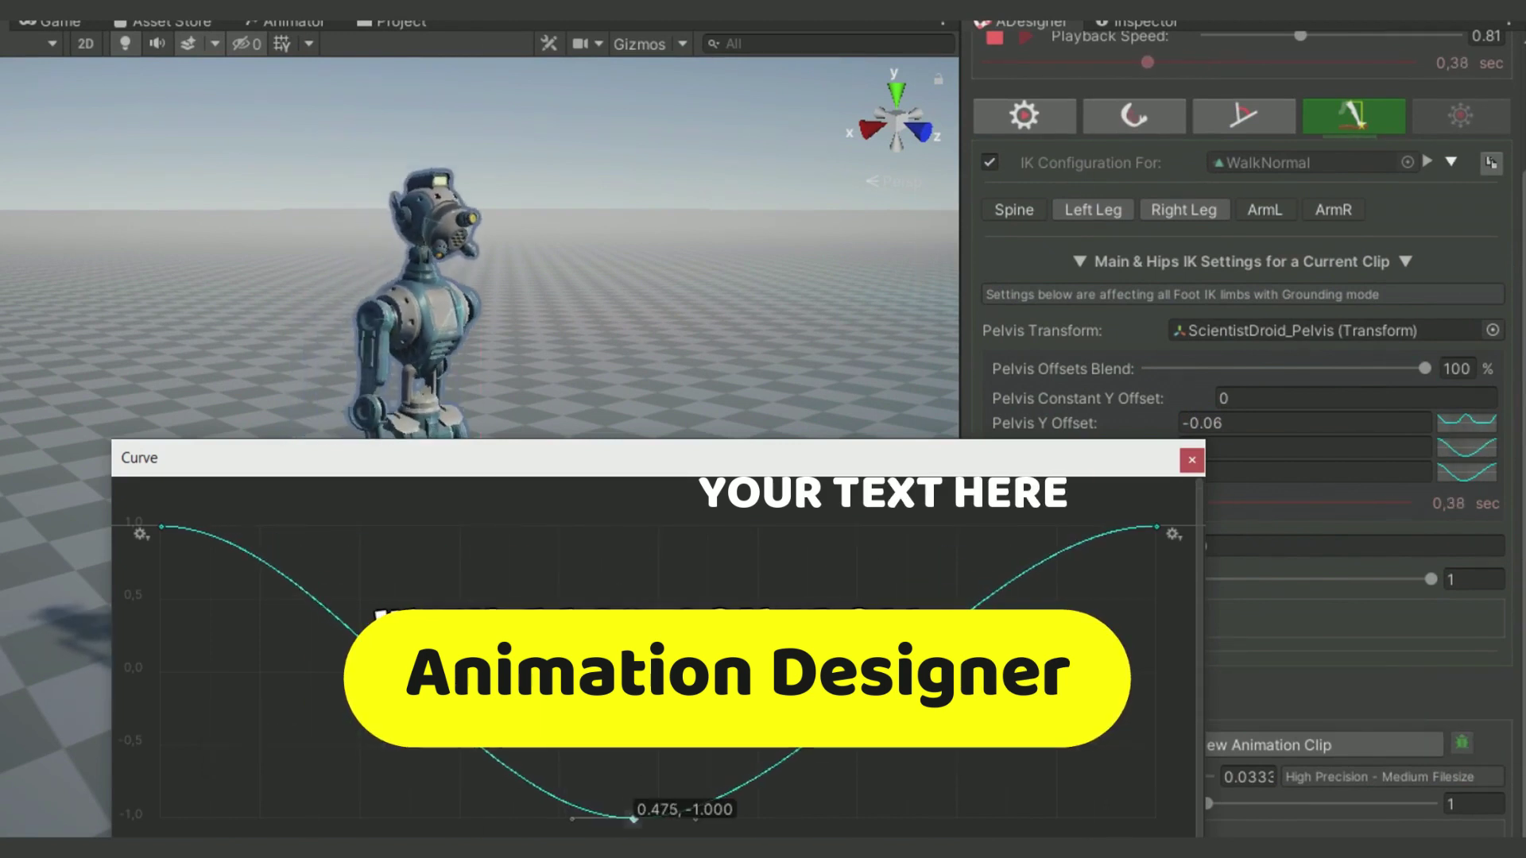
pyautogui.click(1191, 460)
pyautogui.click(1184, 450)
pyautogui.write('0.1')
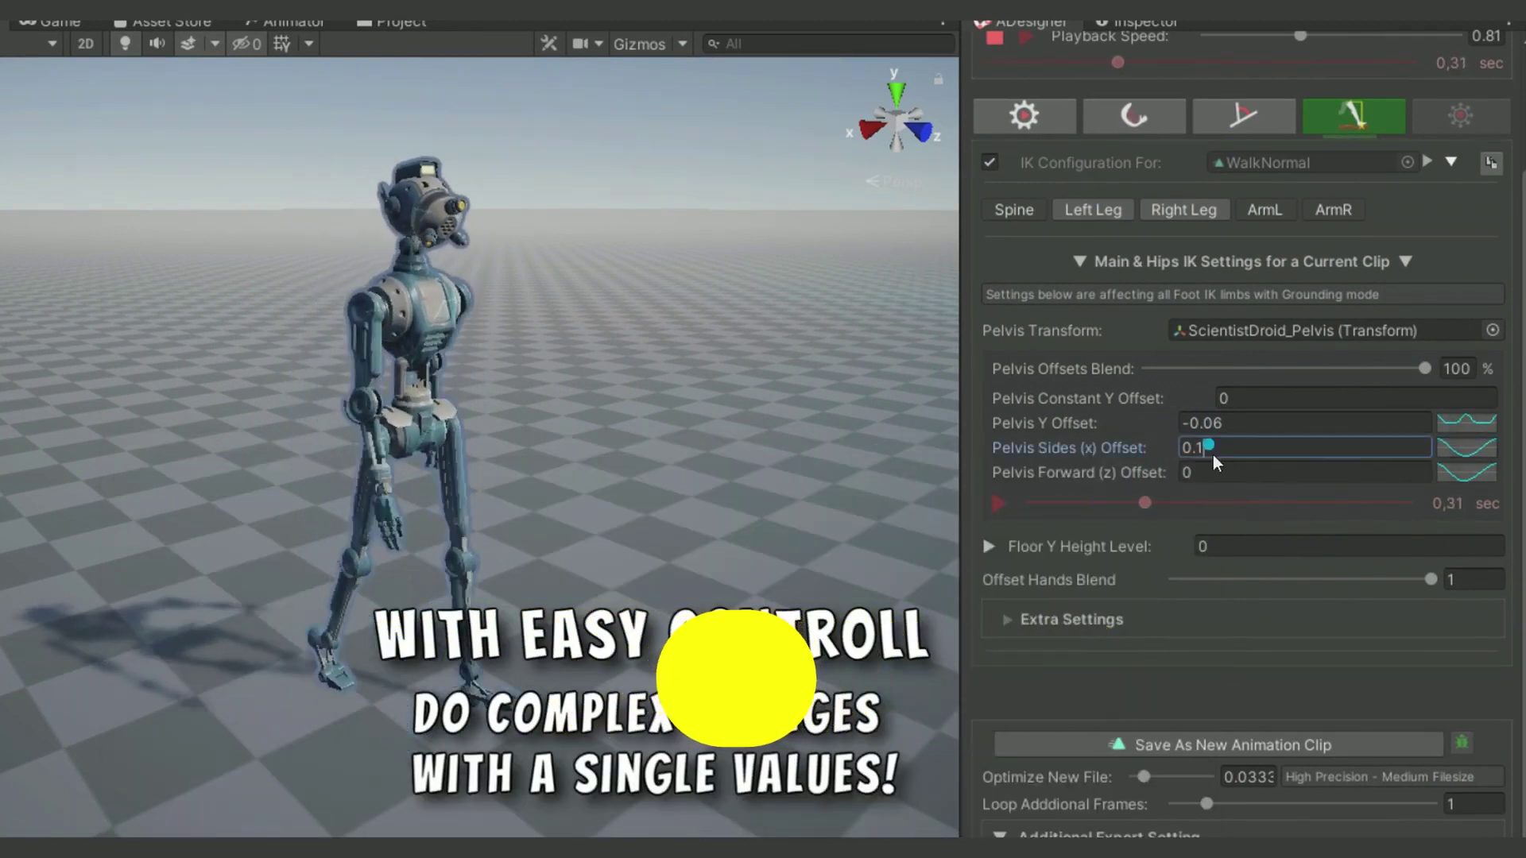
pyautogui.write('04')
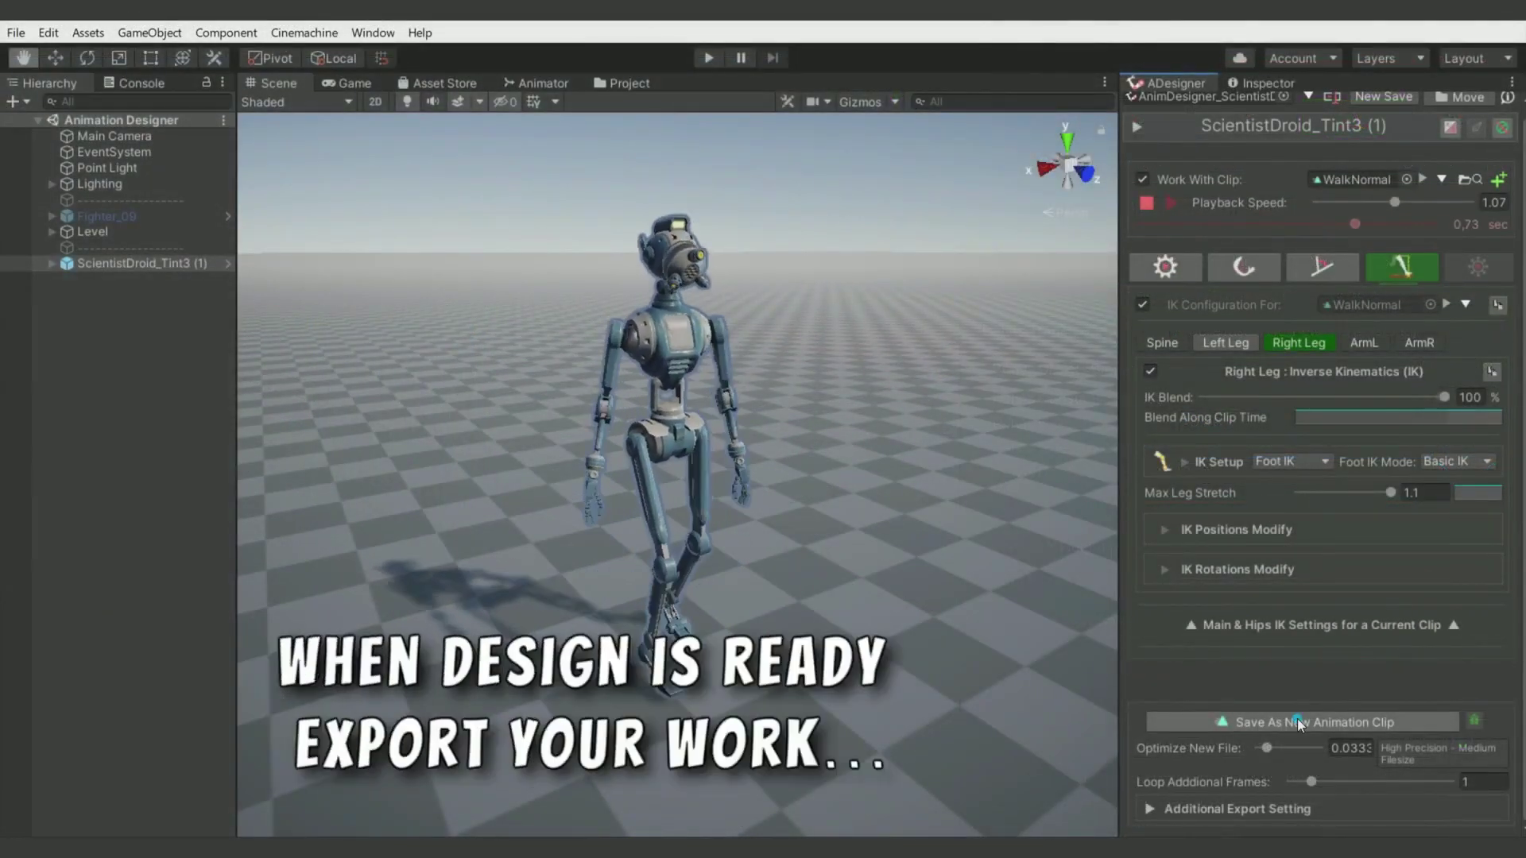
# Step: Save the walk as 'WalkNormal - Modified.anim' and compare it with the original WalkNormal preview
pyautogui.click(1299, 719)
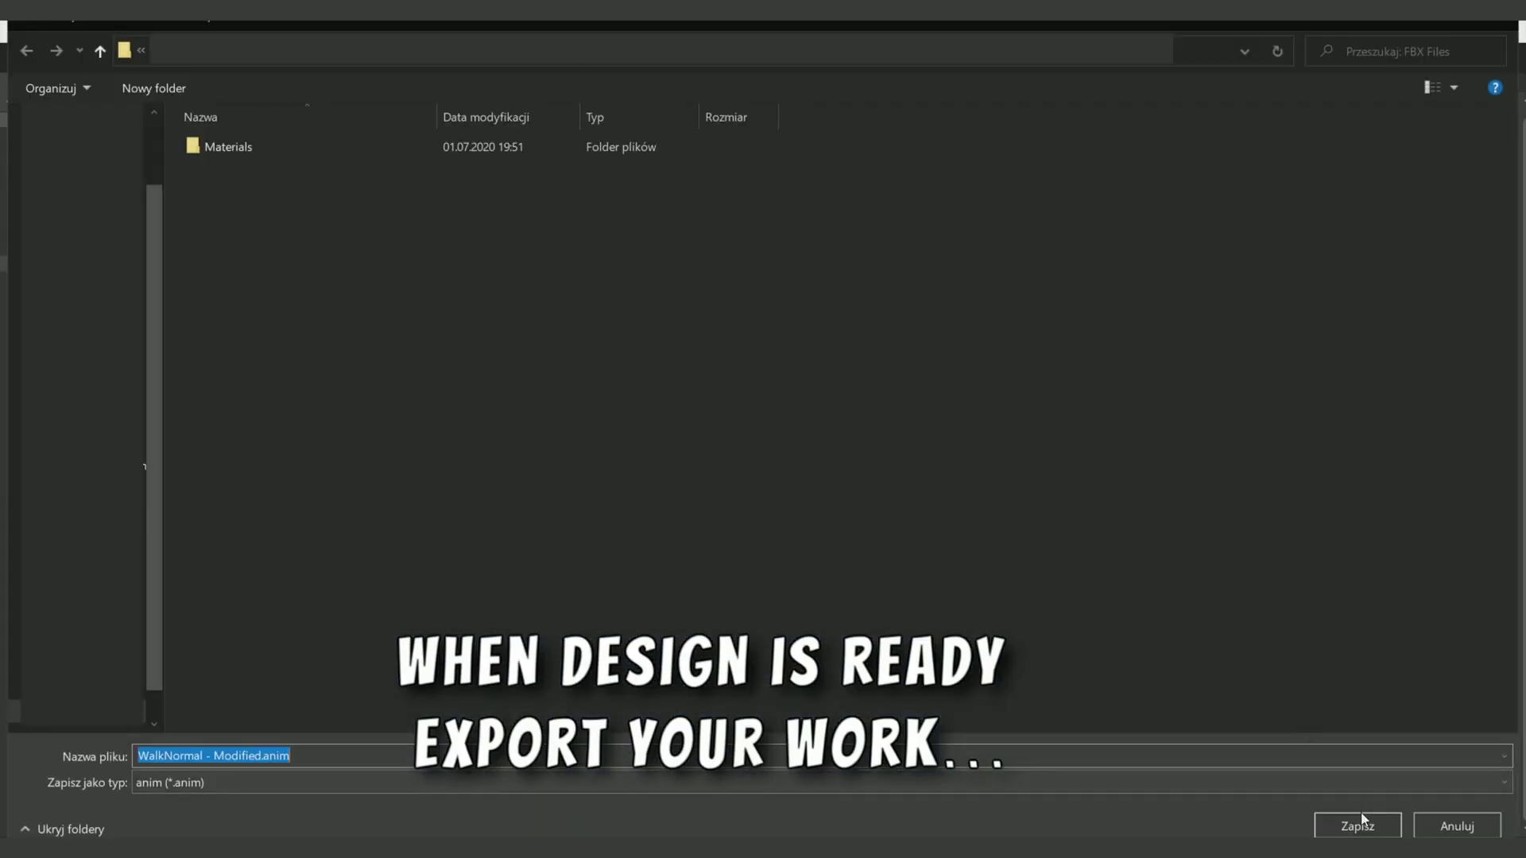
pyautogui.click(1356, 823)
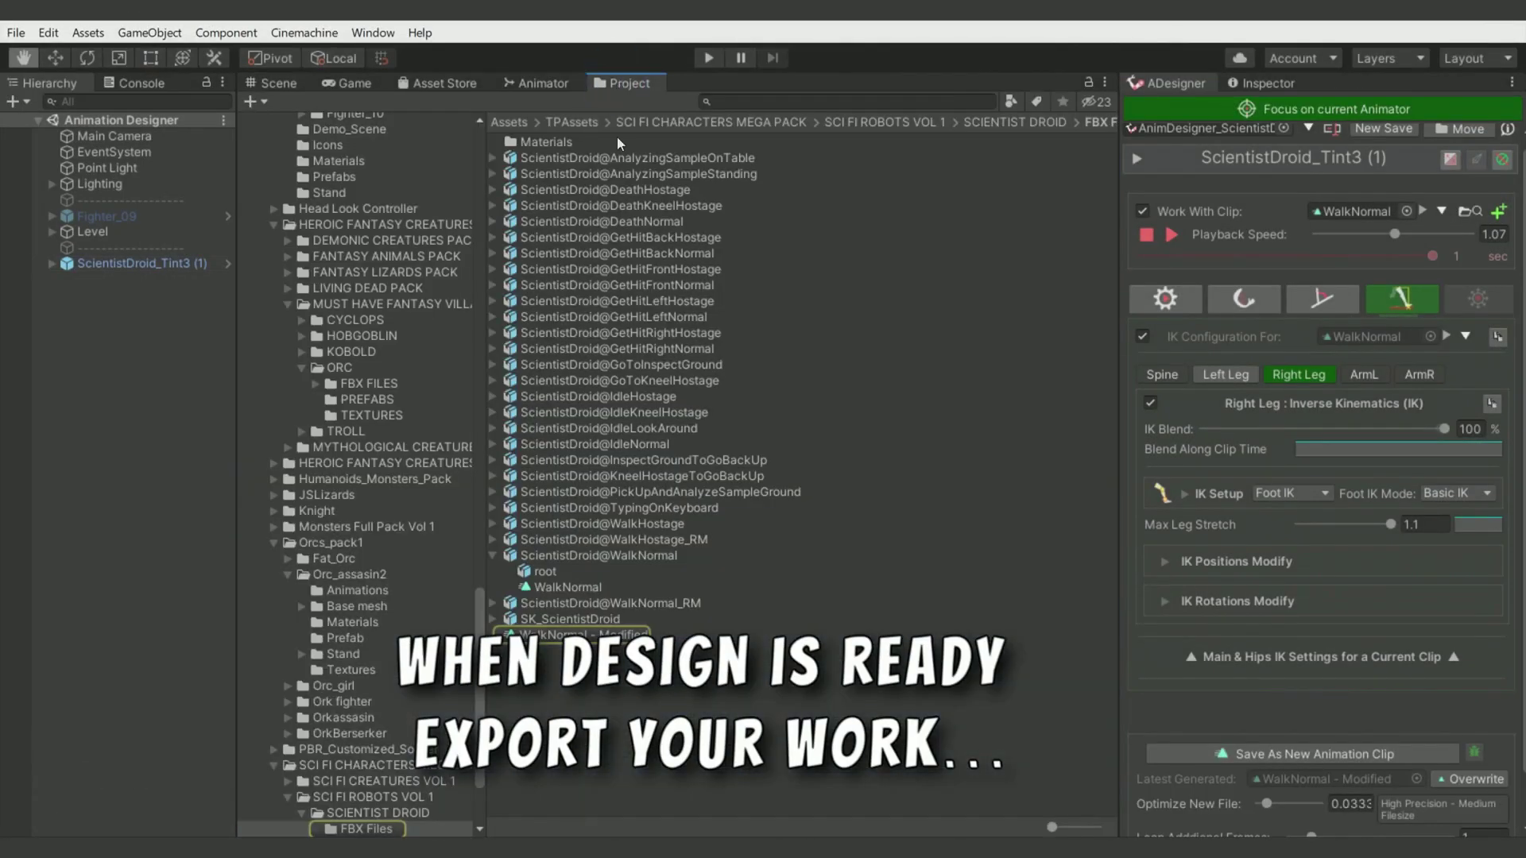
pyautogui.click(634, 635)
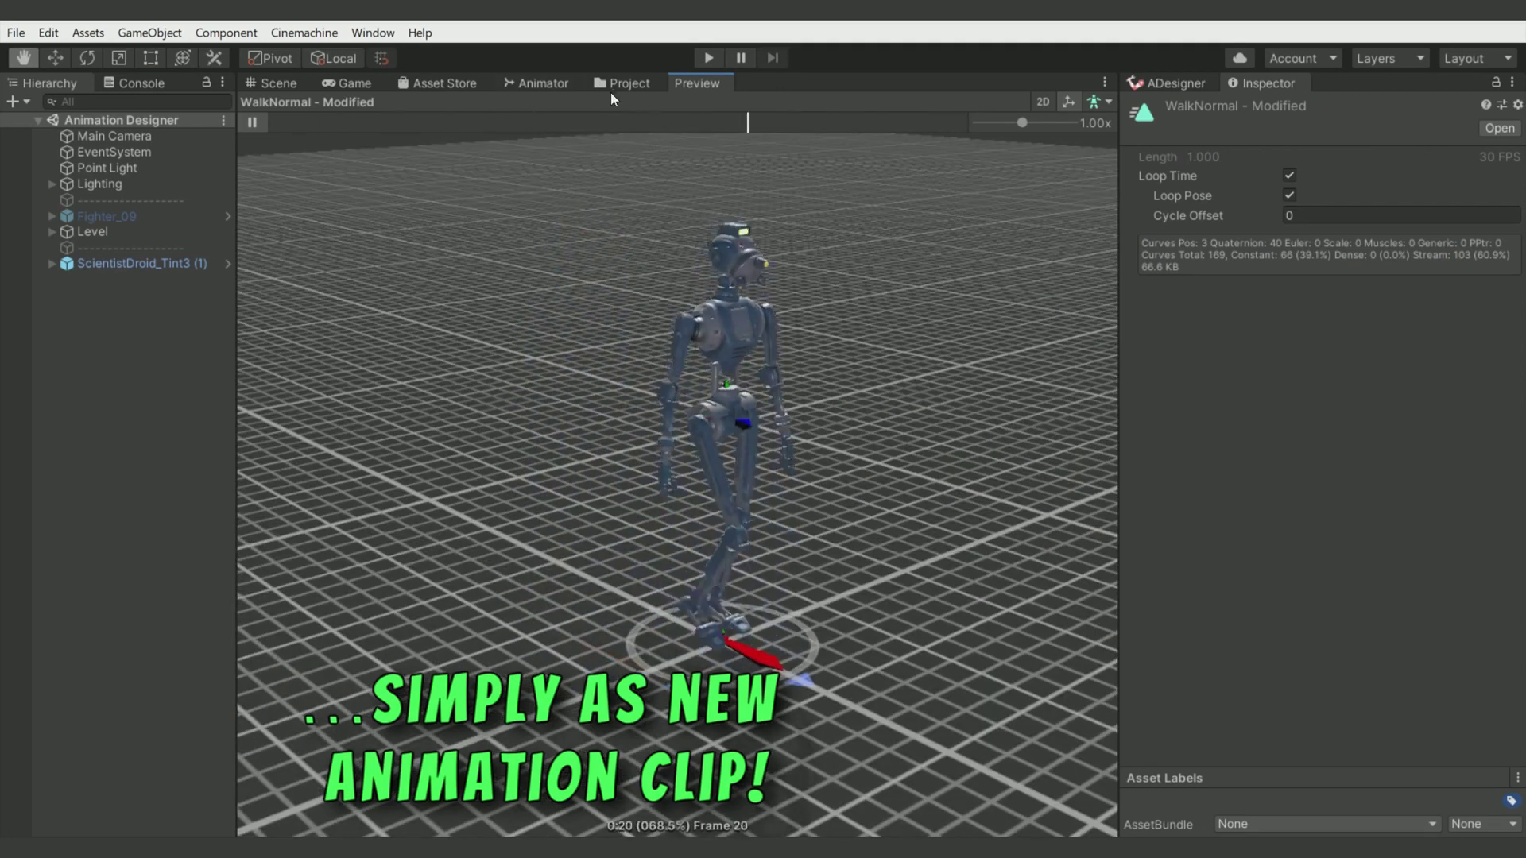
pyautogui.click(613, 85)
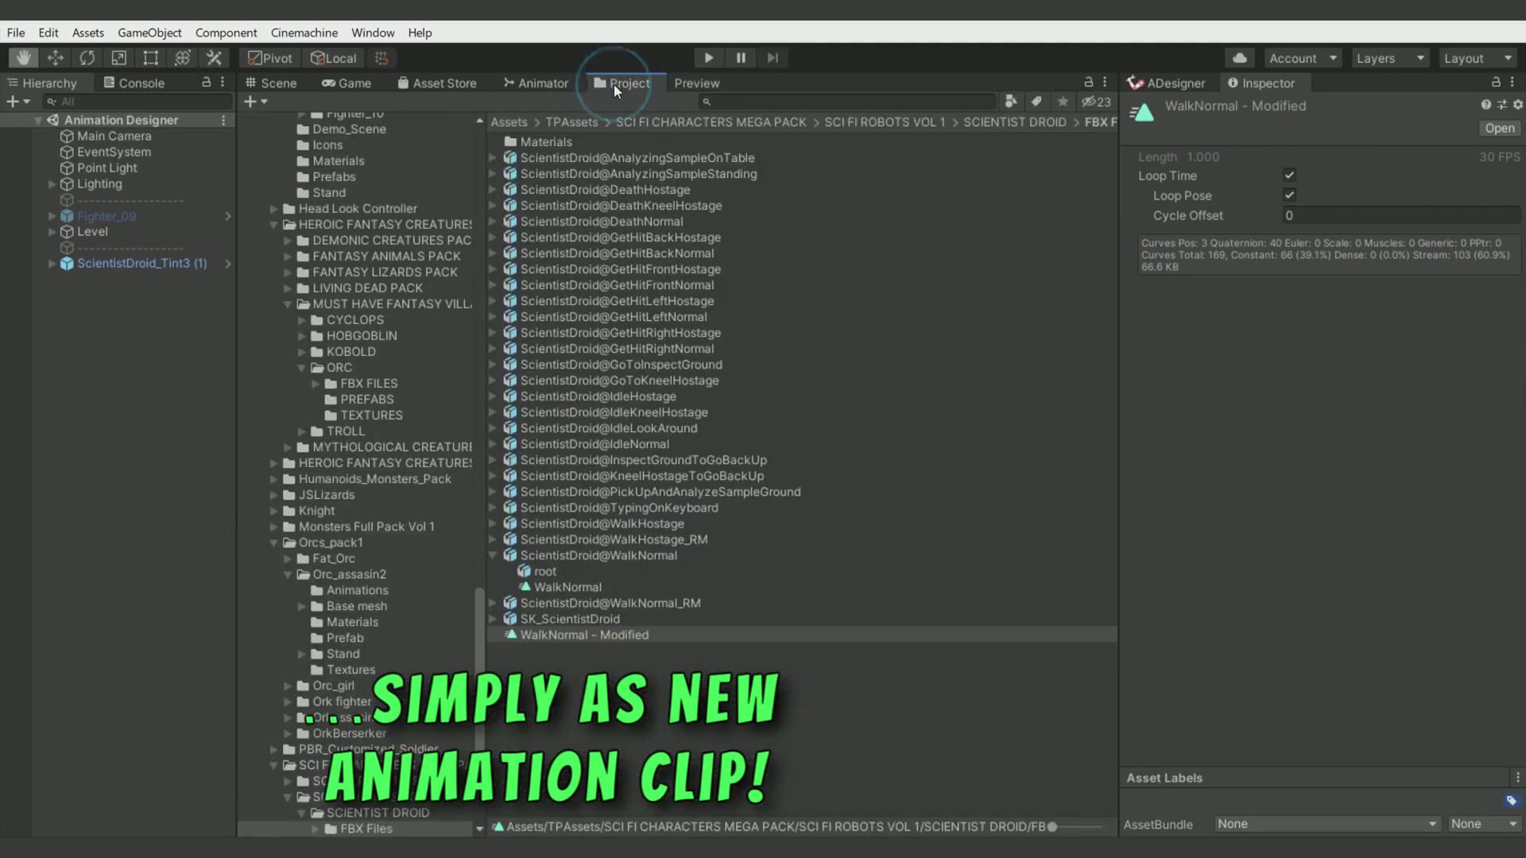
pyautogui.click(588, 588)
pyautogui.click(692, 83)
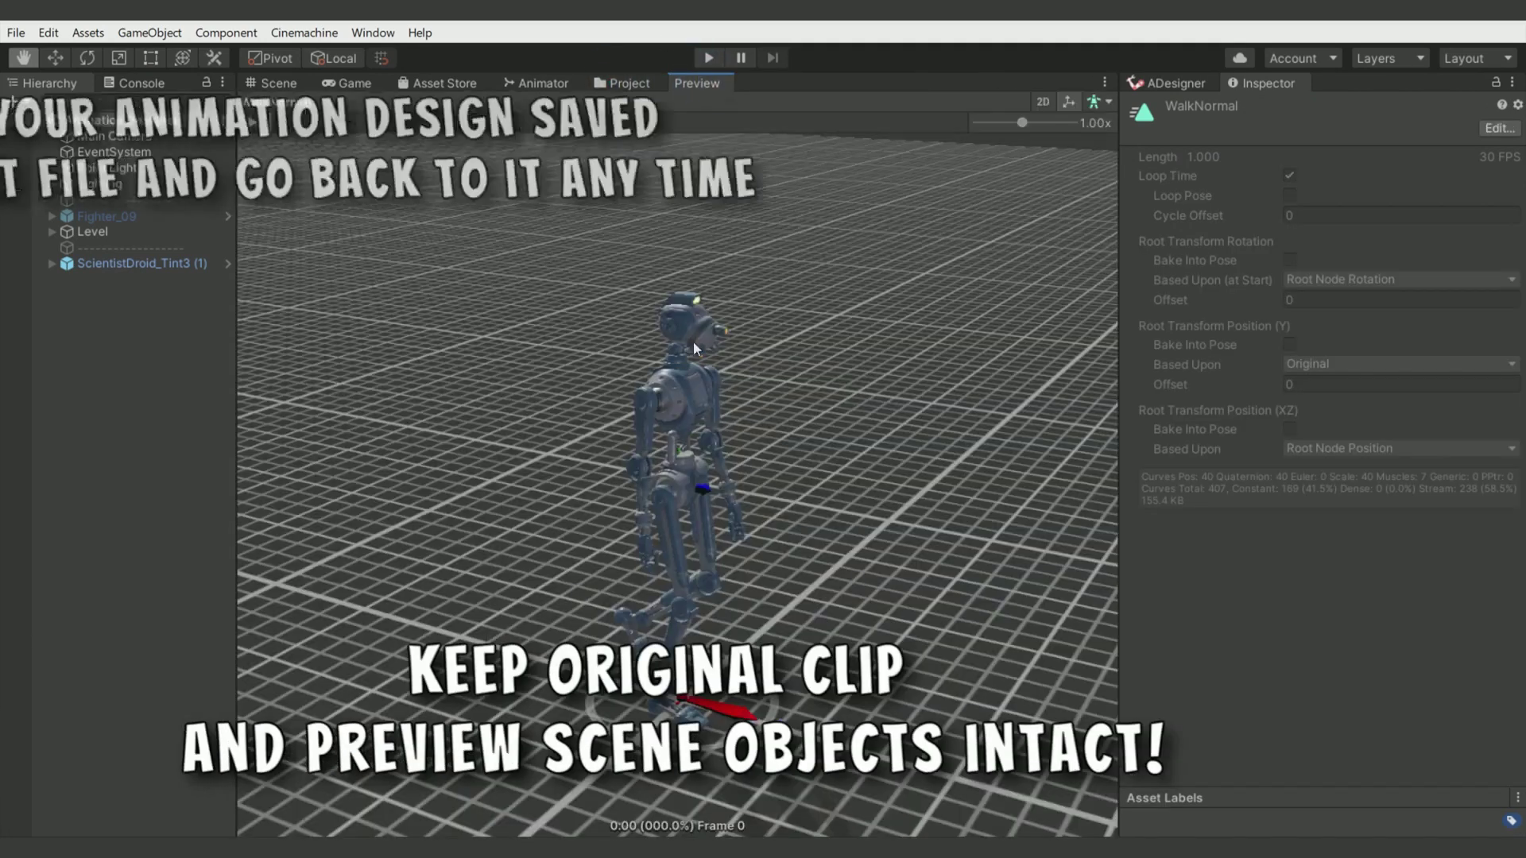
pyautogui.moveTo(843, 457); pyautogui.dragTo(804, 444)
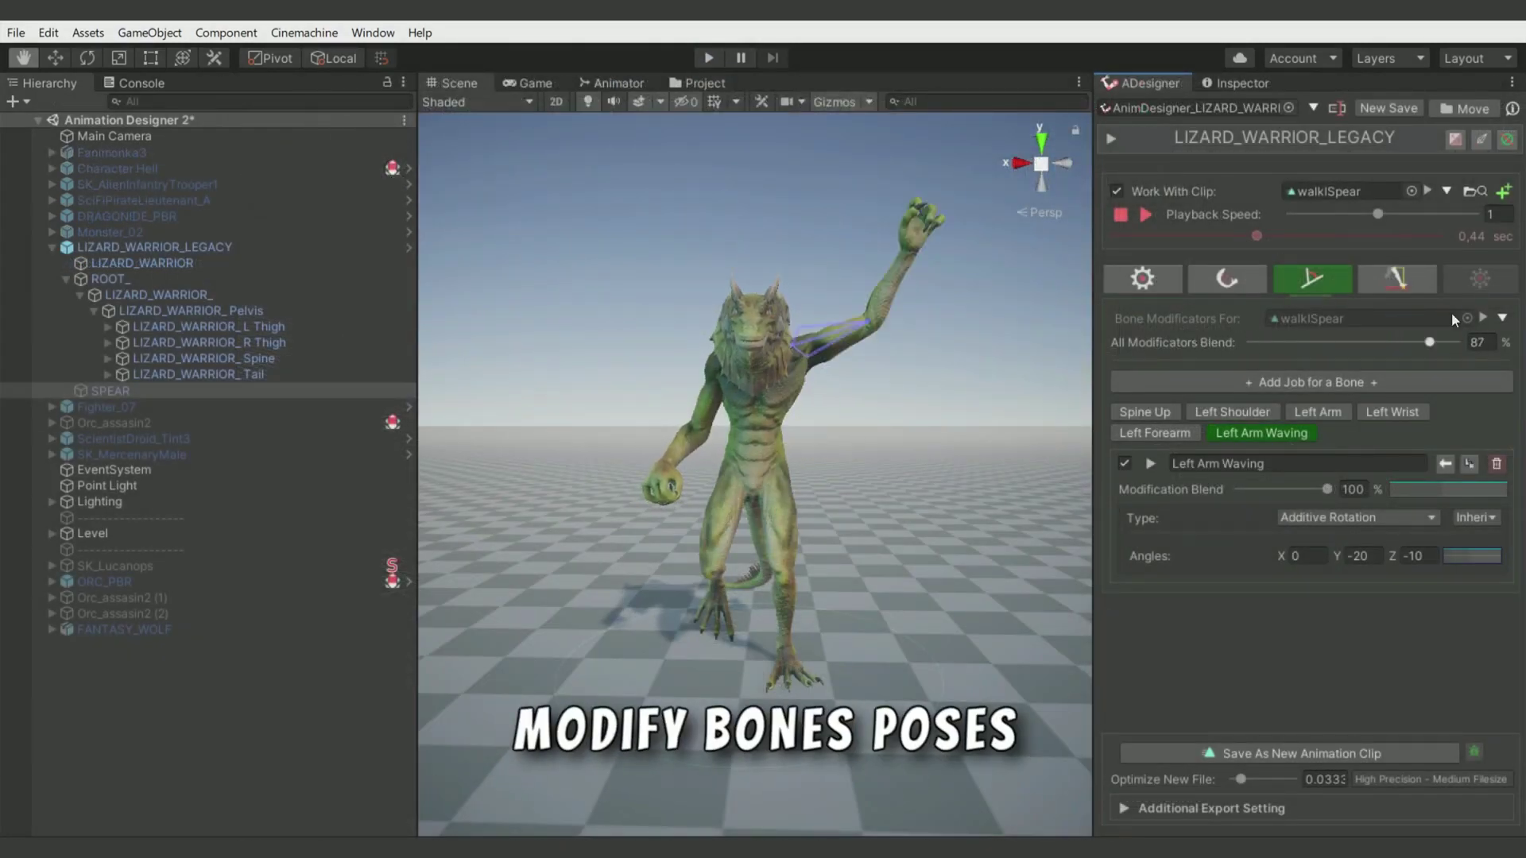
# Step: Review the arm wave timing and Left Arm elasticity, then blend all bone modifications to 100%
pyautogui.click(1472, 555)
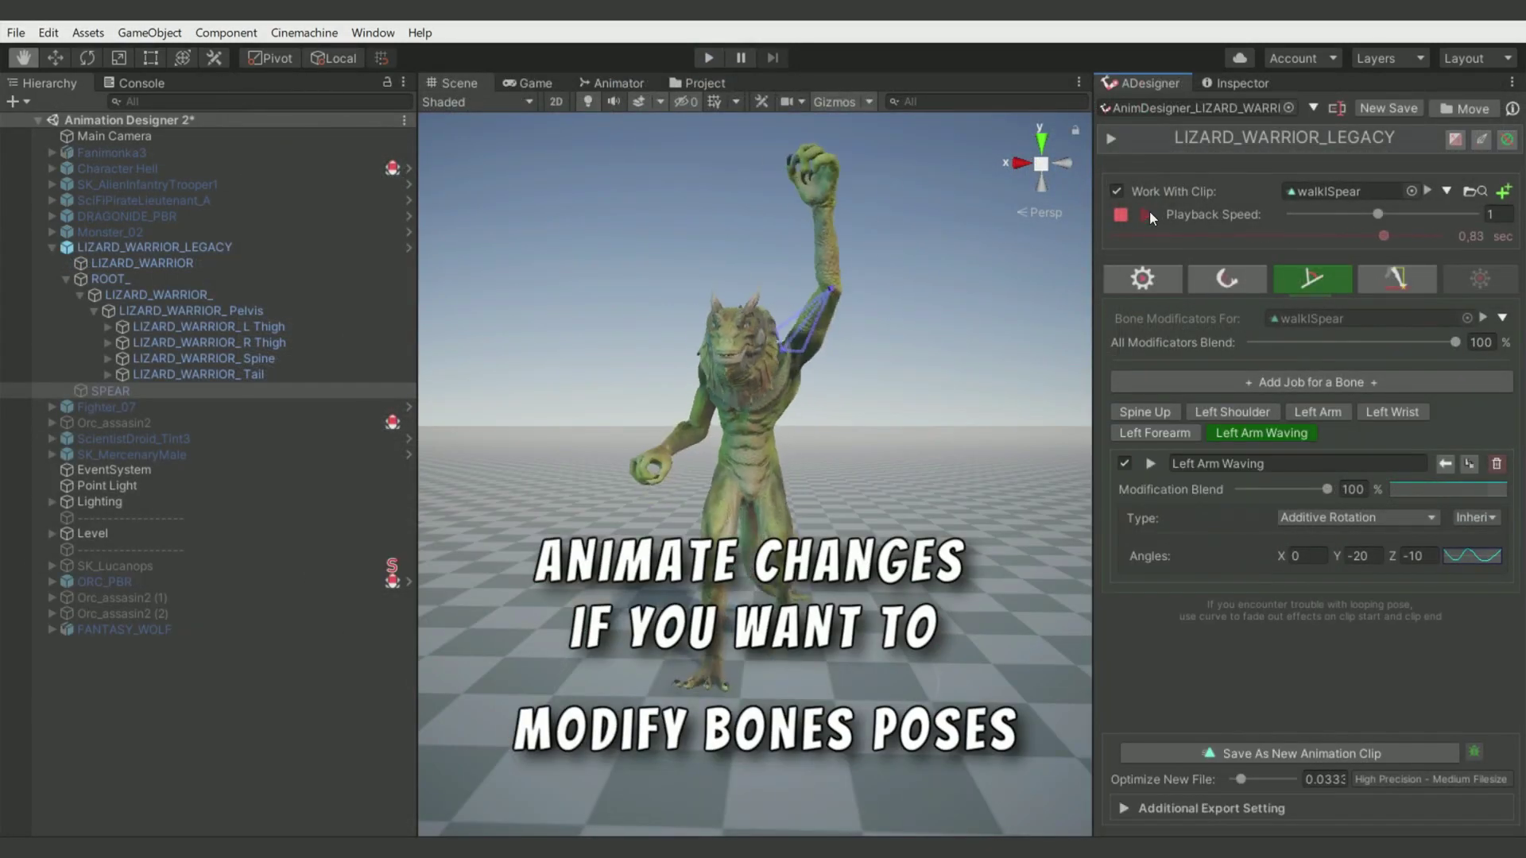
pyautogui.click(1230, 278)
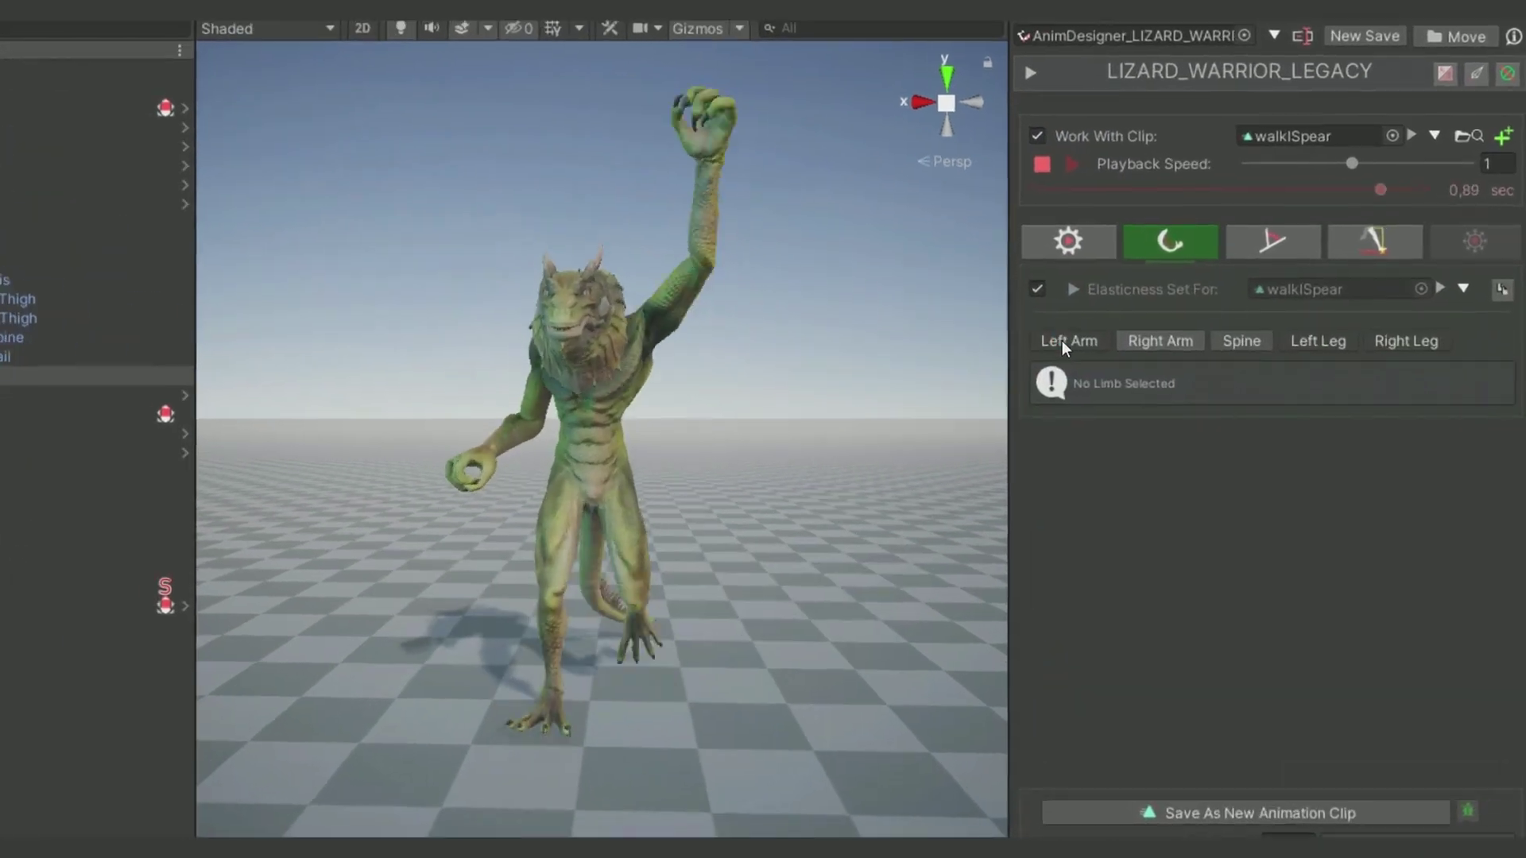
pyautogui.click(1062, 340)
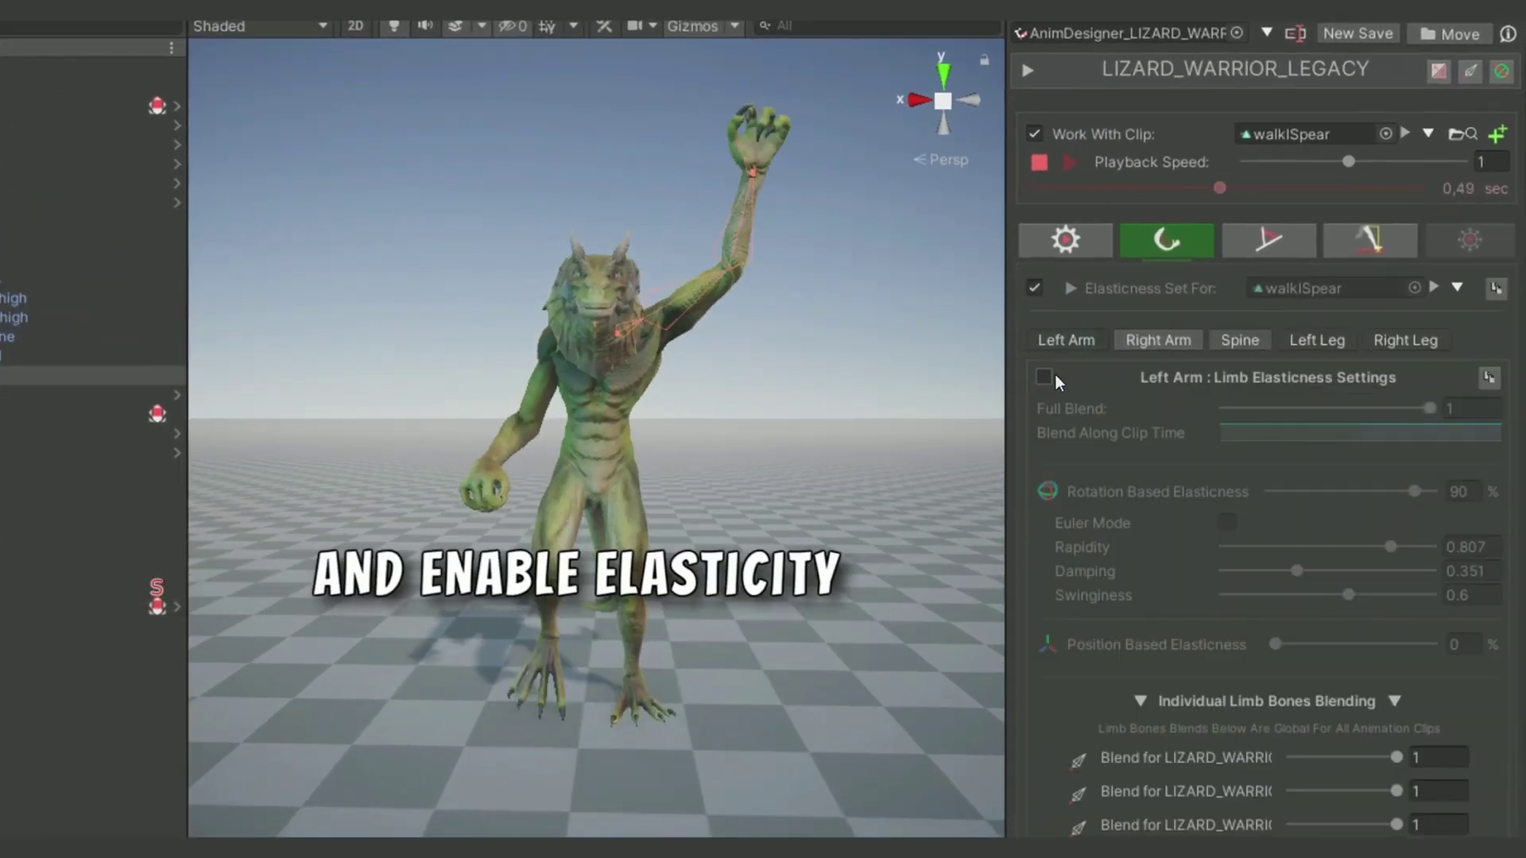
pyautogui.click(1248, 246)
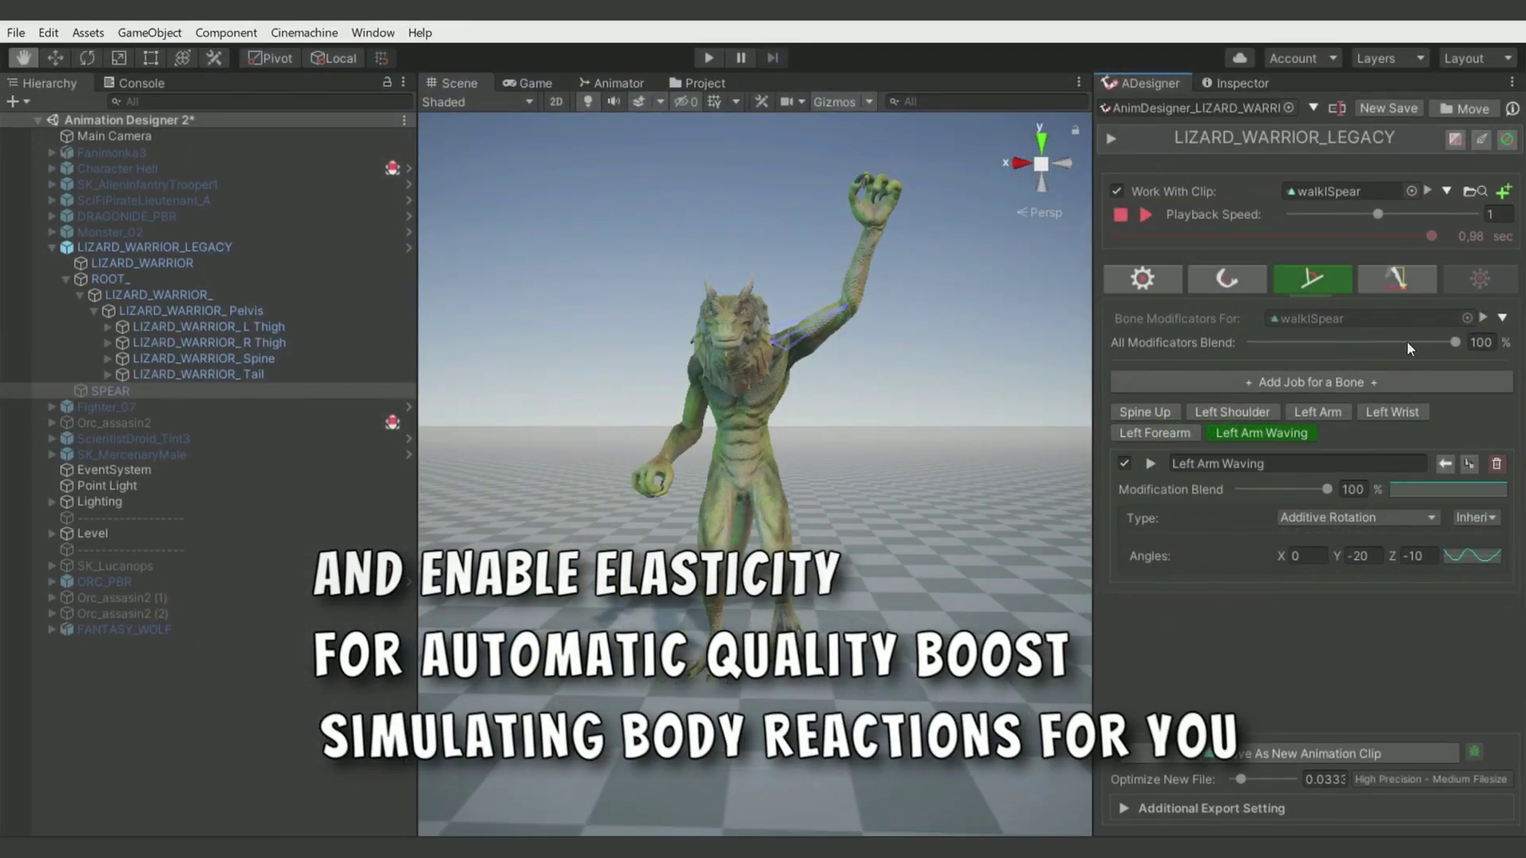
pyautogui.moveTo(1252, 342); pyautogui.dragTo(1458, 342)
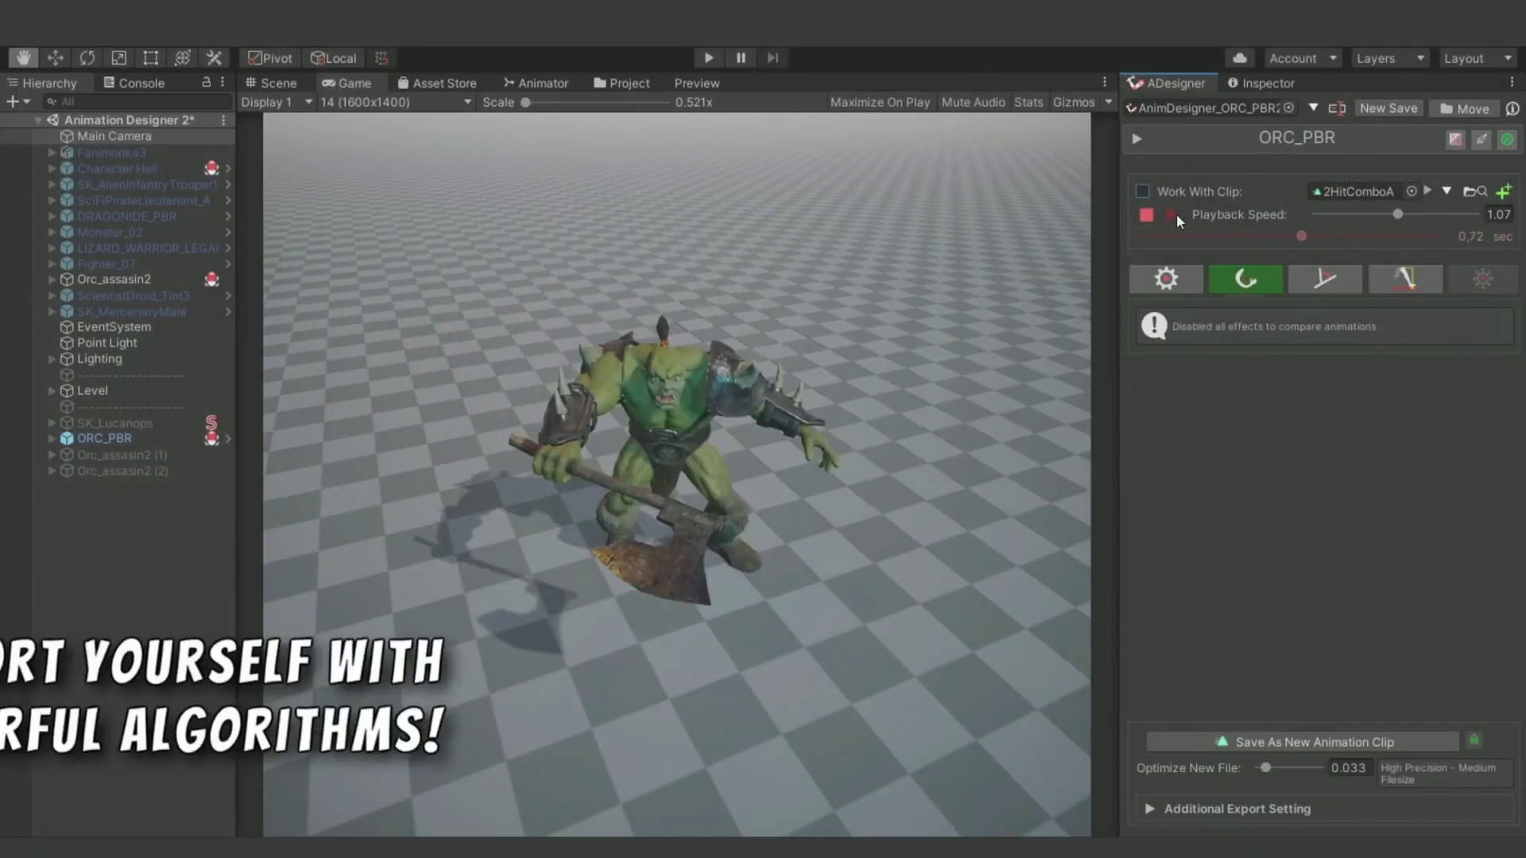
# Step: Save the edited orc walk as a new clip and increase the wolf's forward leg swing
pyautogui.click(1178, 212)
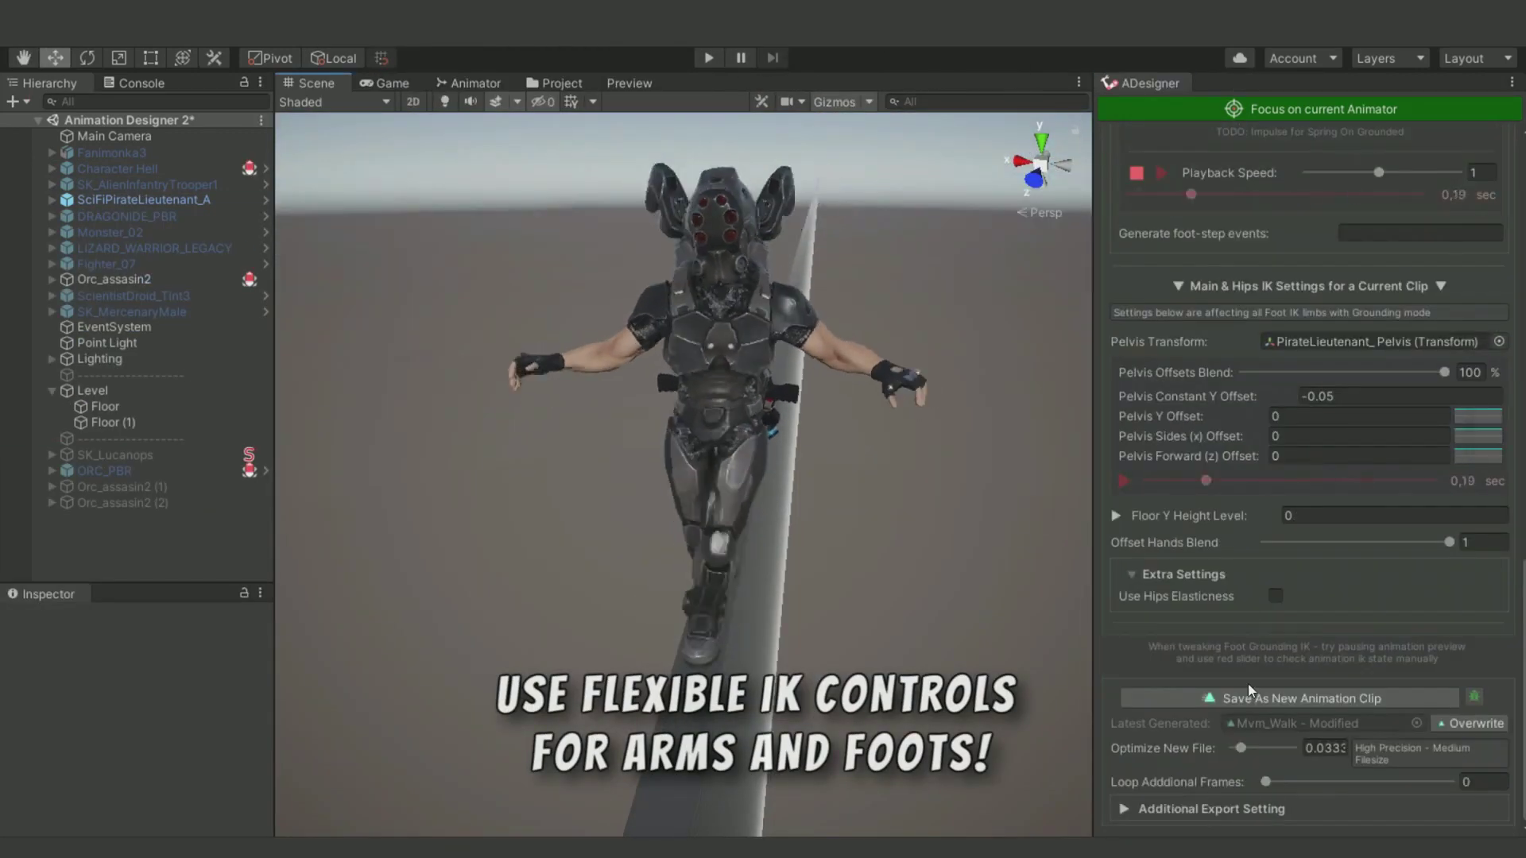
pyautogui.click(1250, 696)
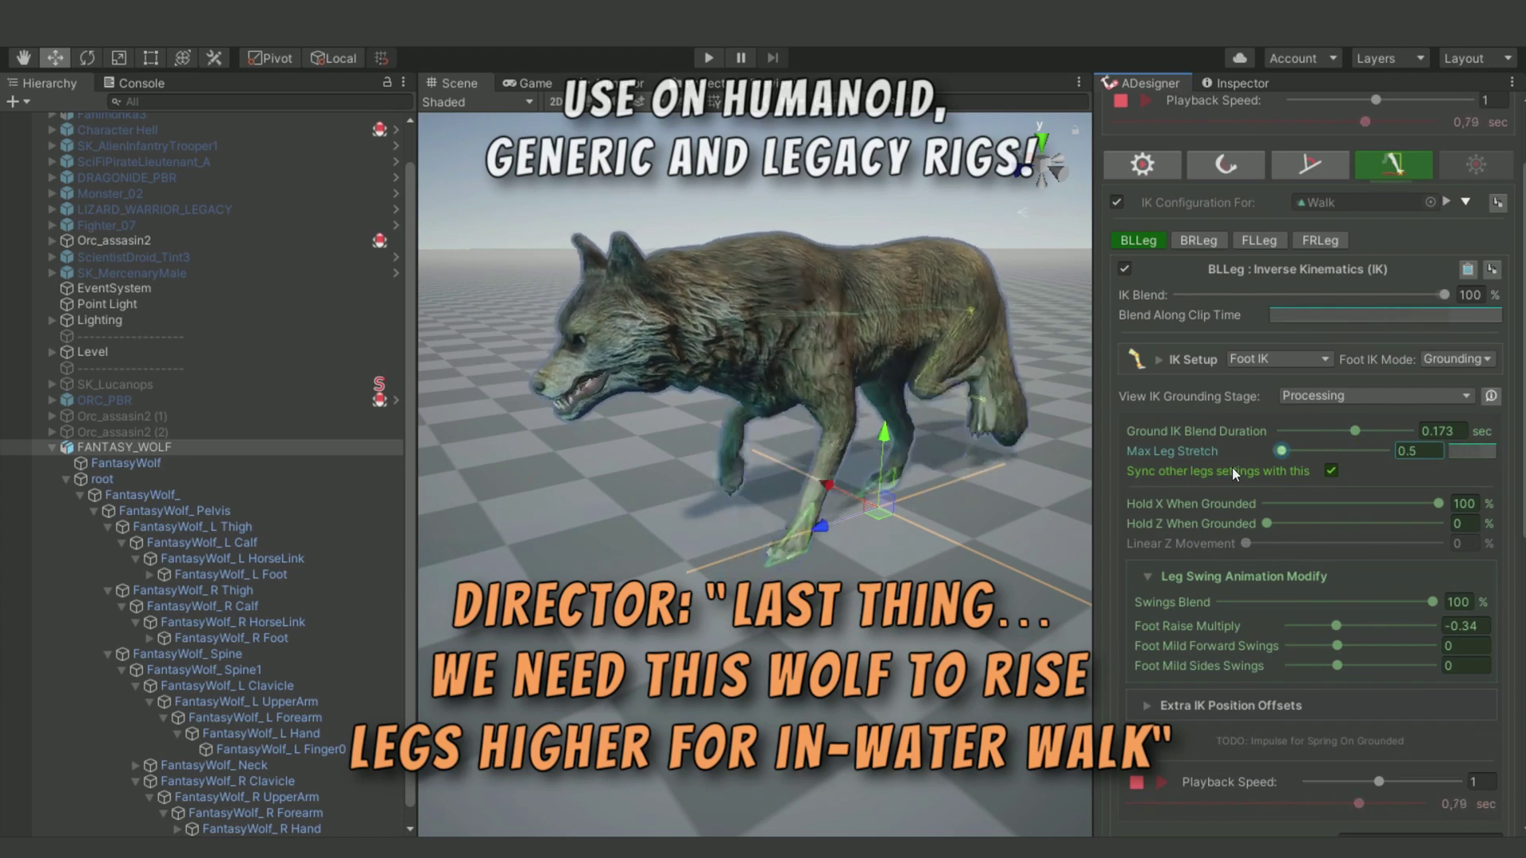
pyautogui.moveTo(1339, 645); pyautogui.dragTo(1524, 647)
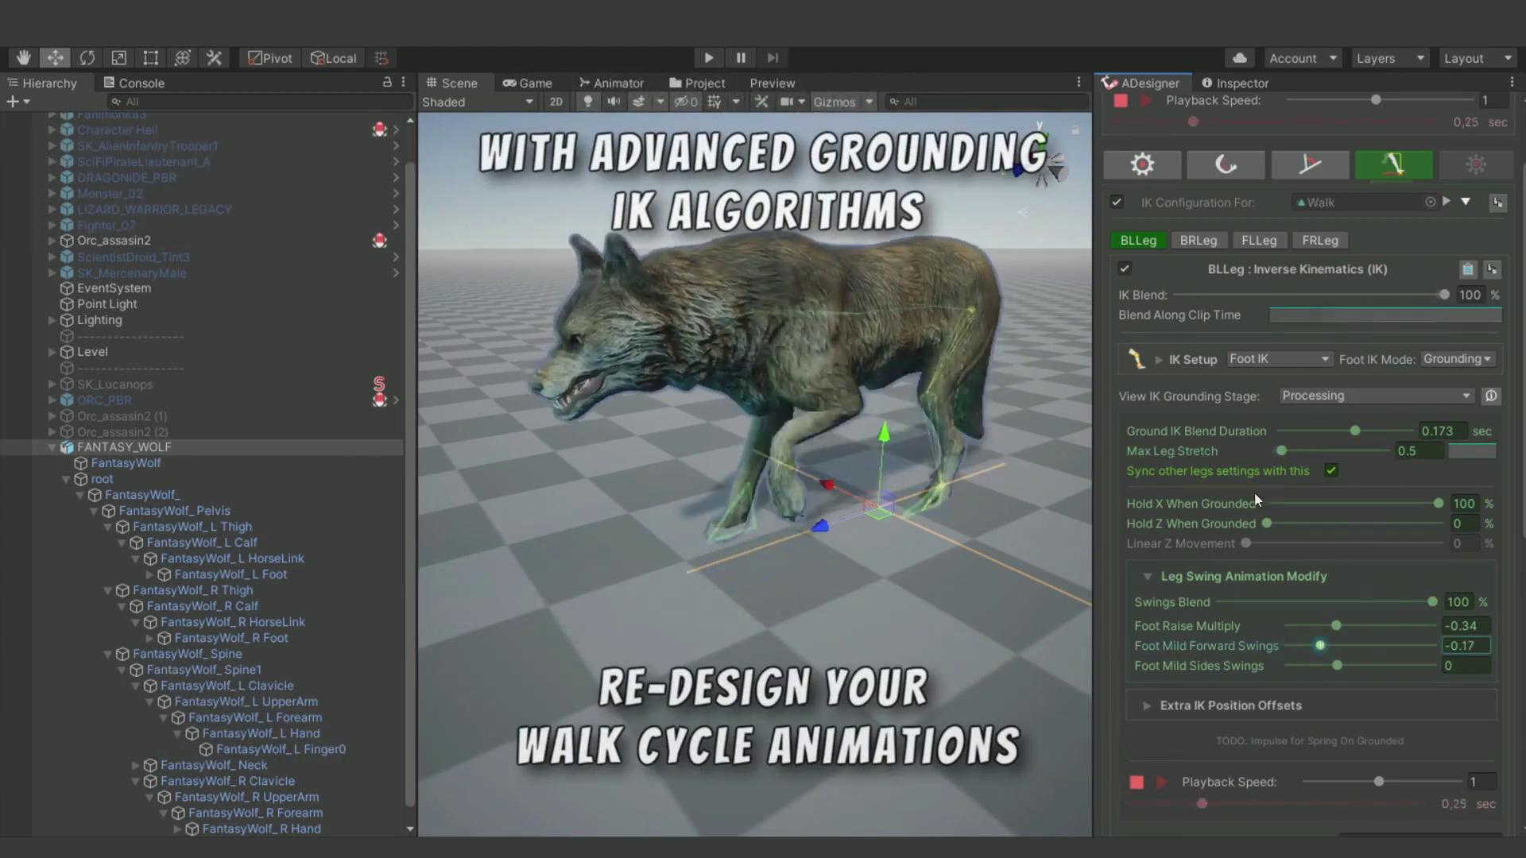
pyautogui.scroll(-10, 1211, 607)
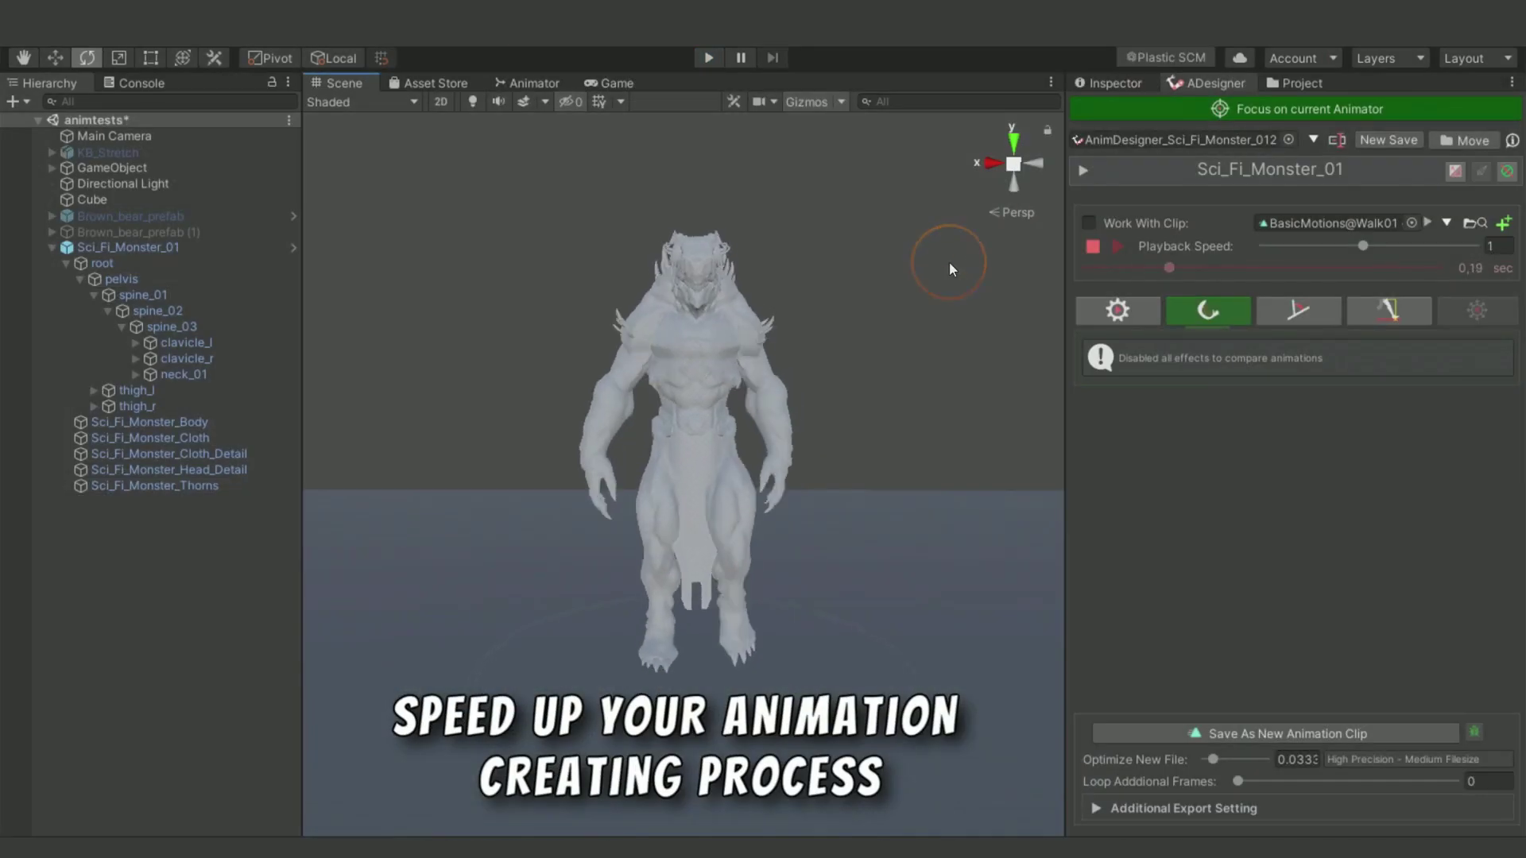
# Step: Turn on Work With Clip for the monster's walk and the fighter's animation
pyautogui.click(1087, 225)
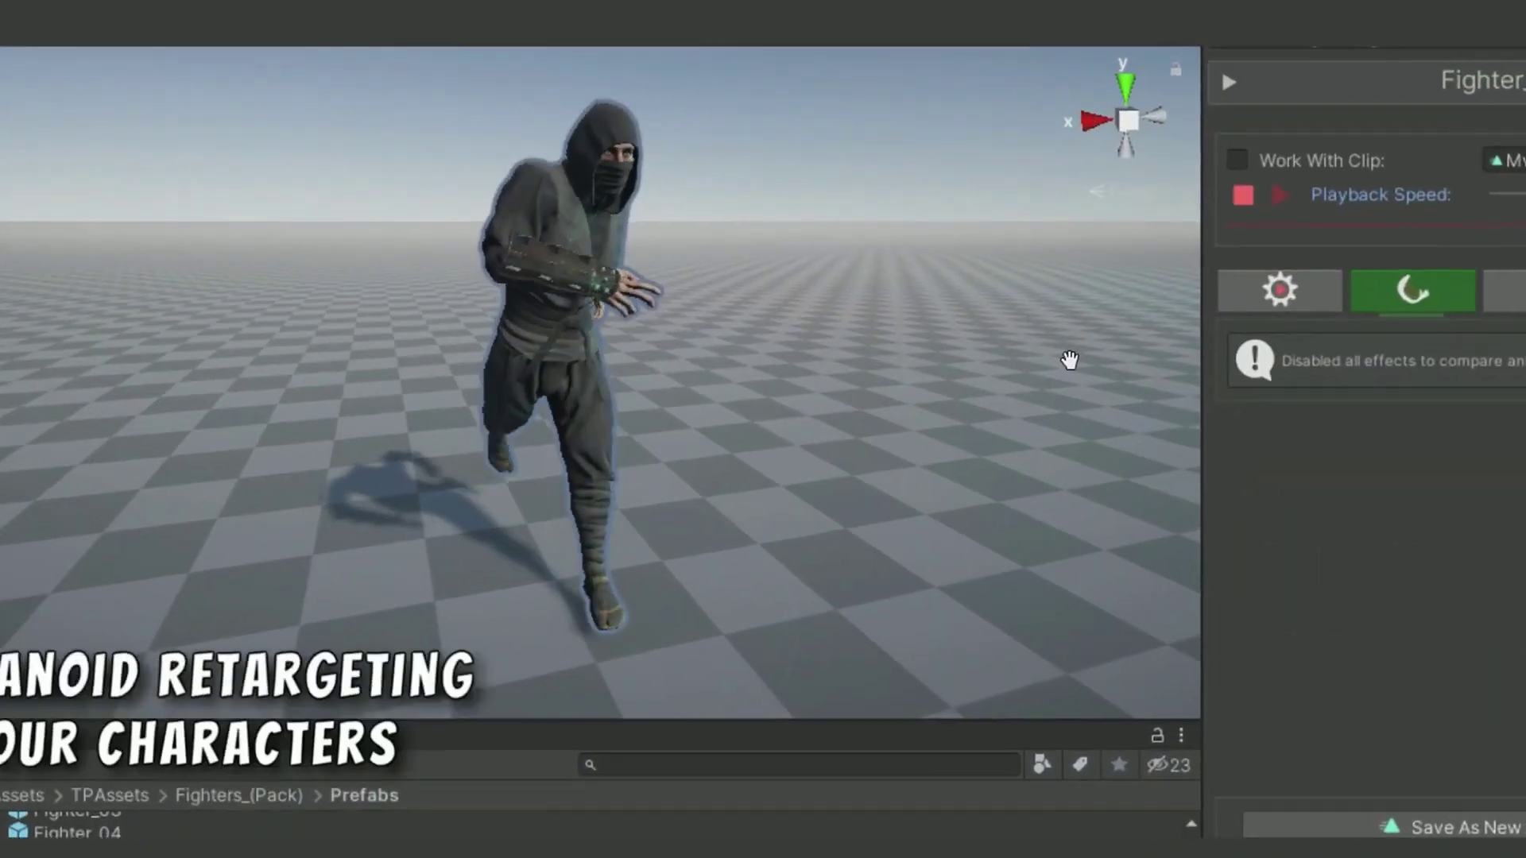
pyautogui.click(1251, 162)
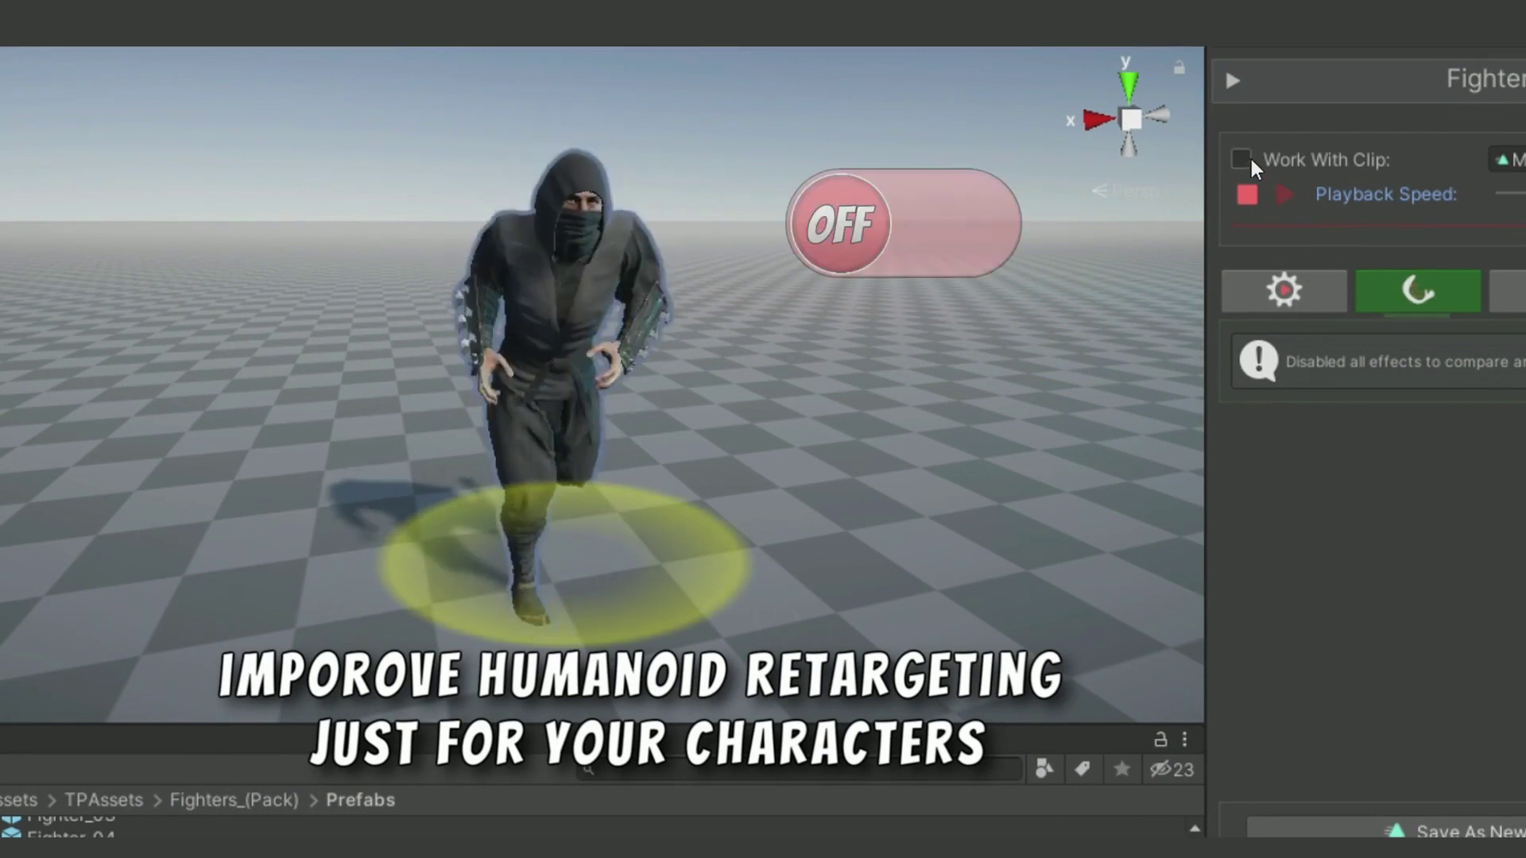
pyautogui.click(1249, 158)
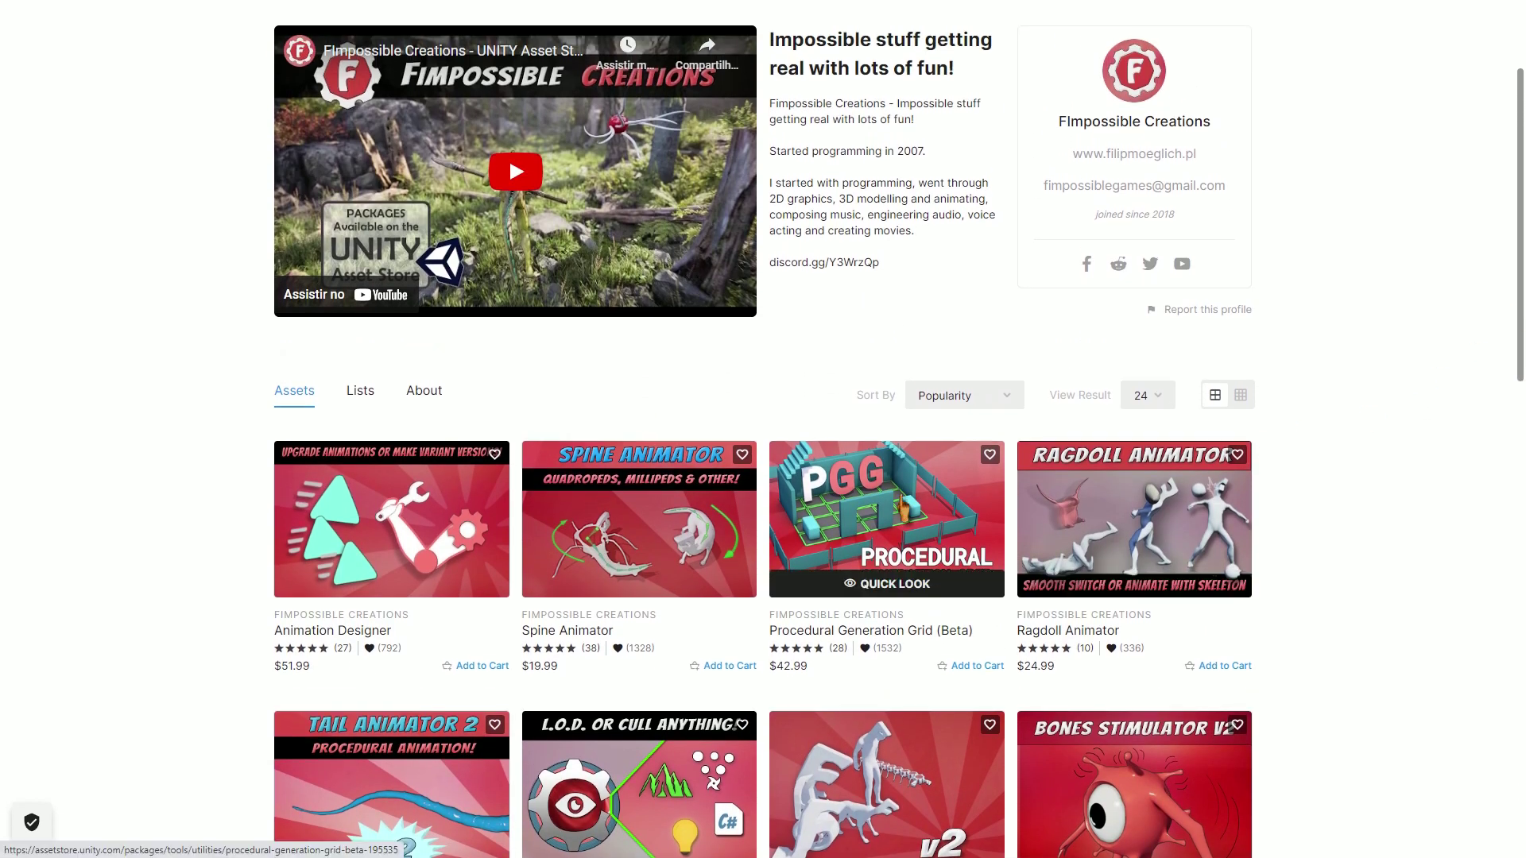
pyautogui.click(902, 509)
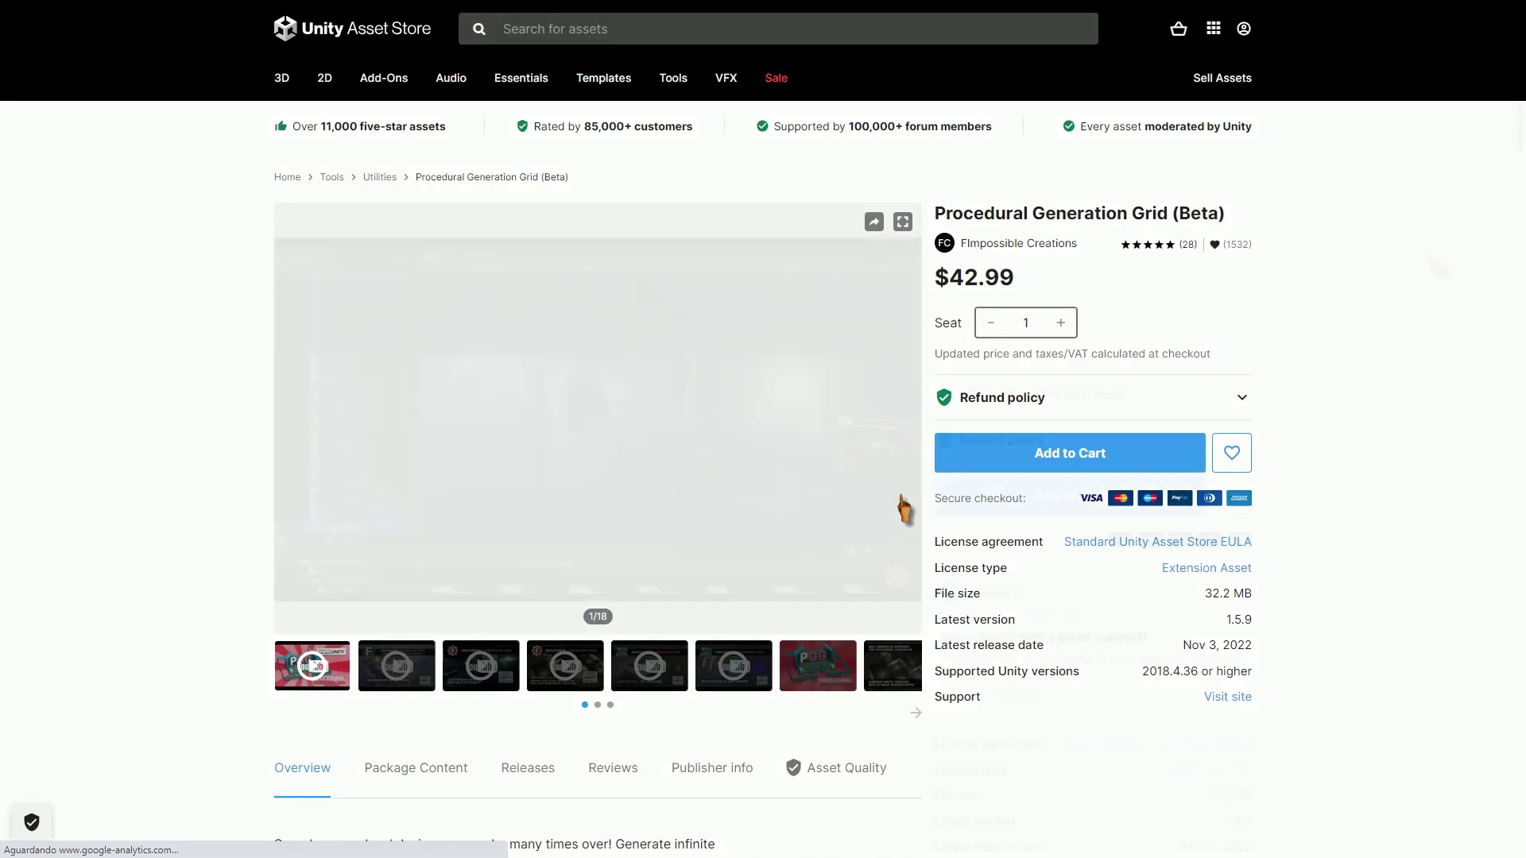
pyautogui.hotkey('alt', 'Left')
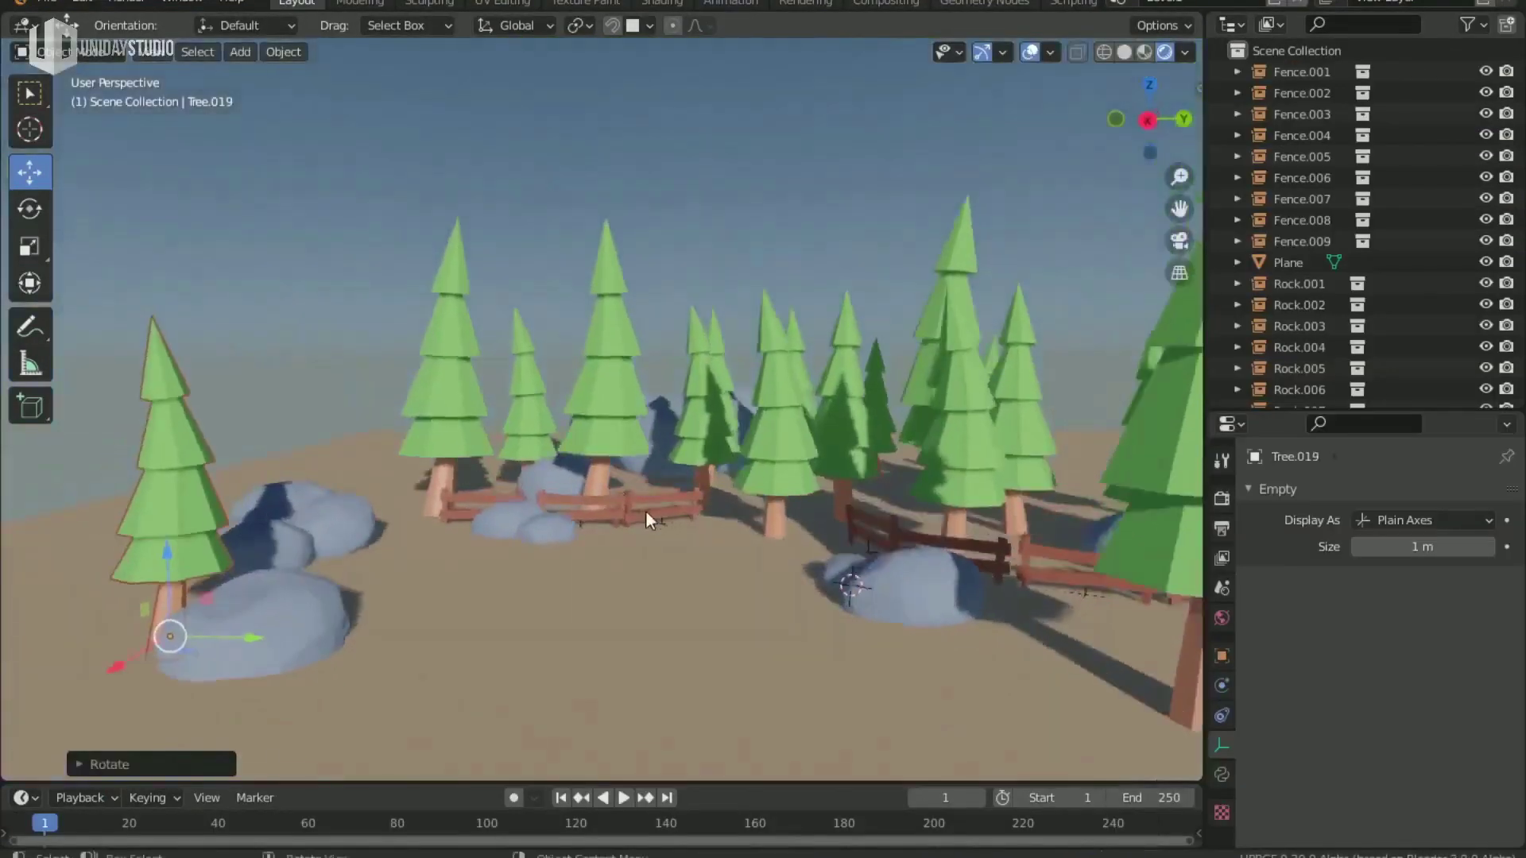
# Step: Select the Fence.007 fence object directly in the 3D viewport
pyautogui.click(620, 518)
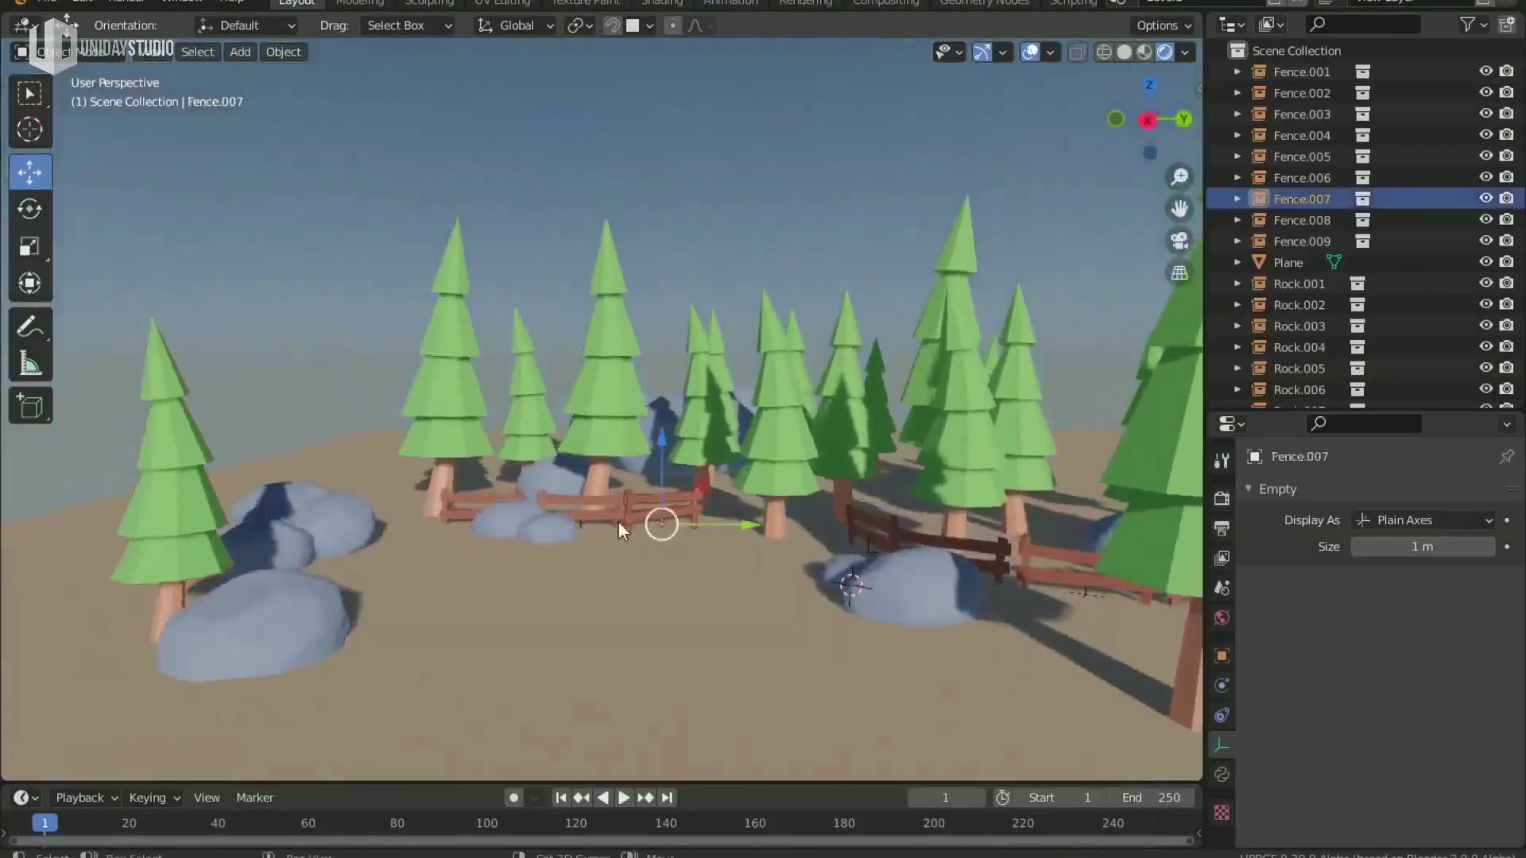